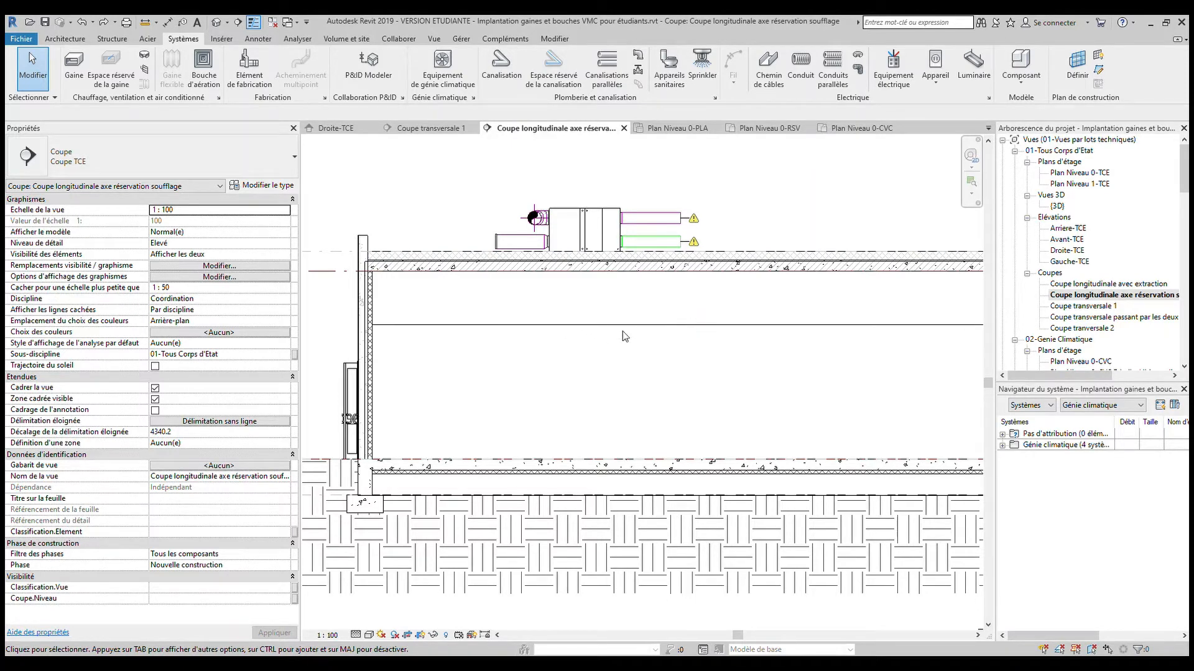
# Open the ceiling plan view Plan Niveau 0-PLA
pyautogui.moveTo(1188, 184); pyautogui.dragTo(1187, 216)
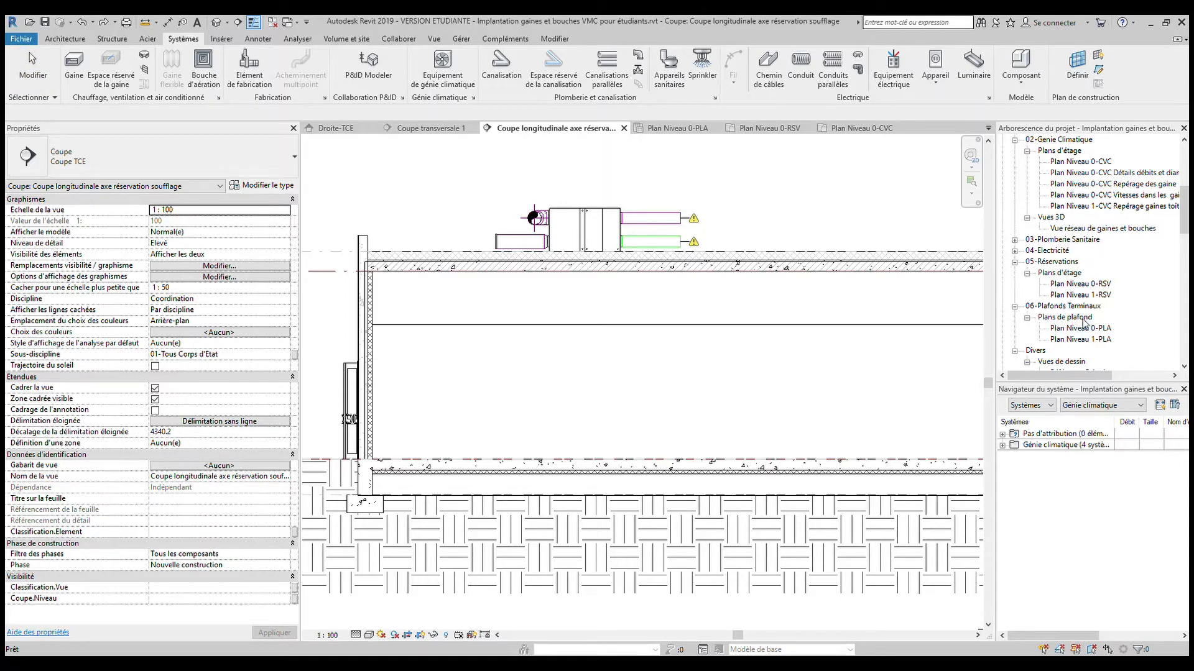
pyautogui.doubleClick(1073, 329)
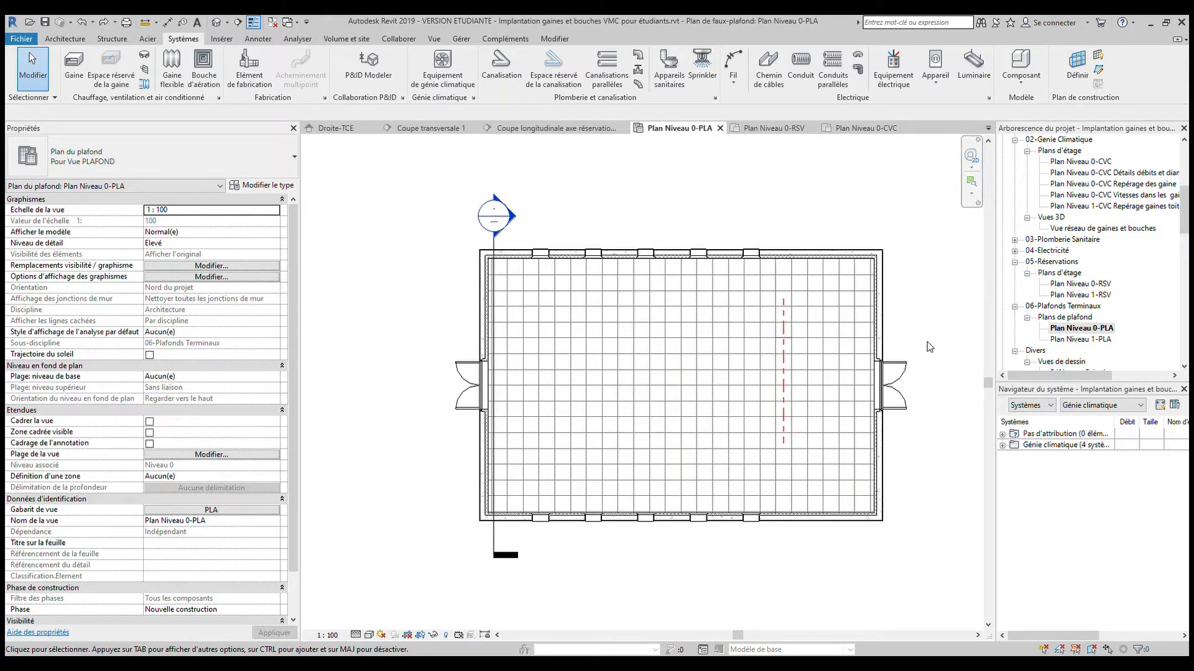
pyautogui.moveTo(930, 347); pyautogui.dragTo(915, 299, button='middle')
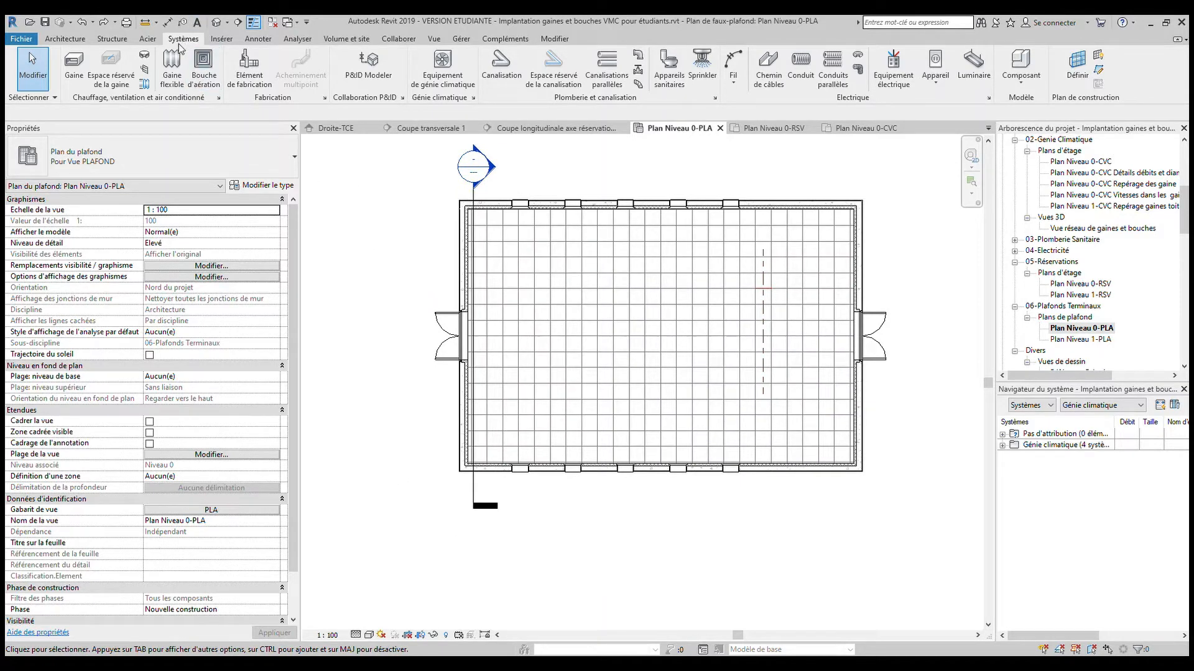
# Start placing a supply air terminal of type Raccordement 300 x 300 à face 600 x 600 with an offset of 3000
pyautogui.click(204, 66)
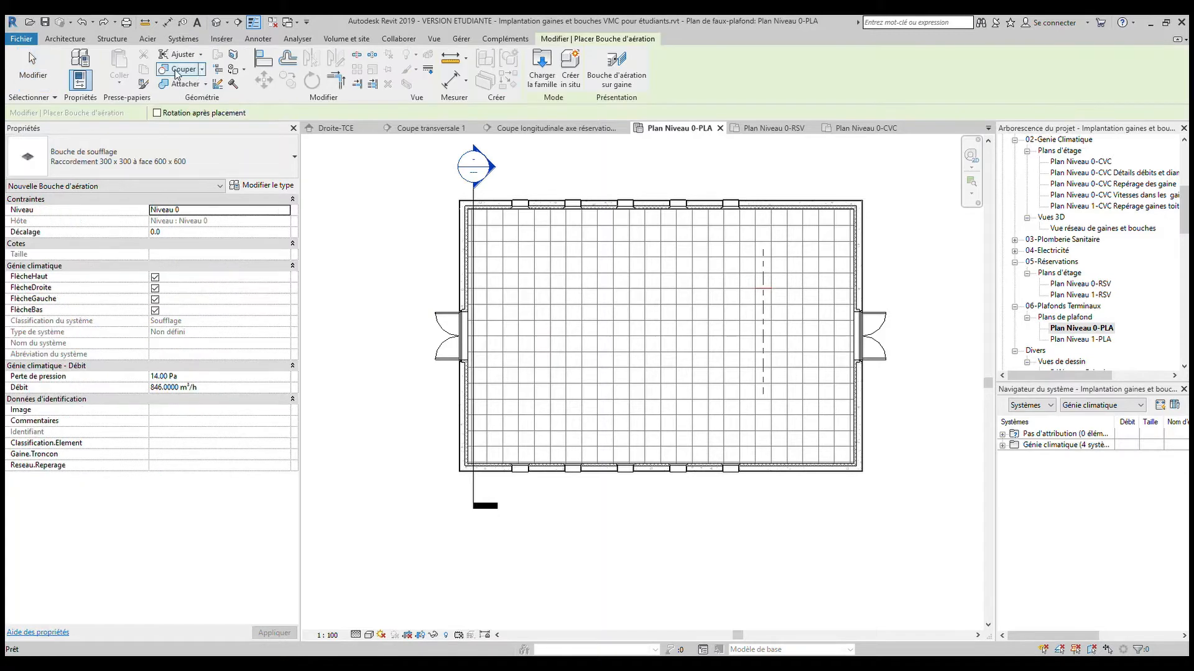
pyautogui.click(294, 156)
pyautogui.click(182, 232)
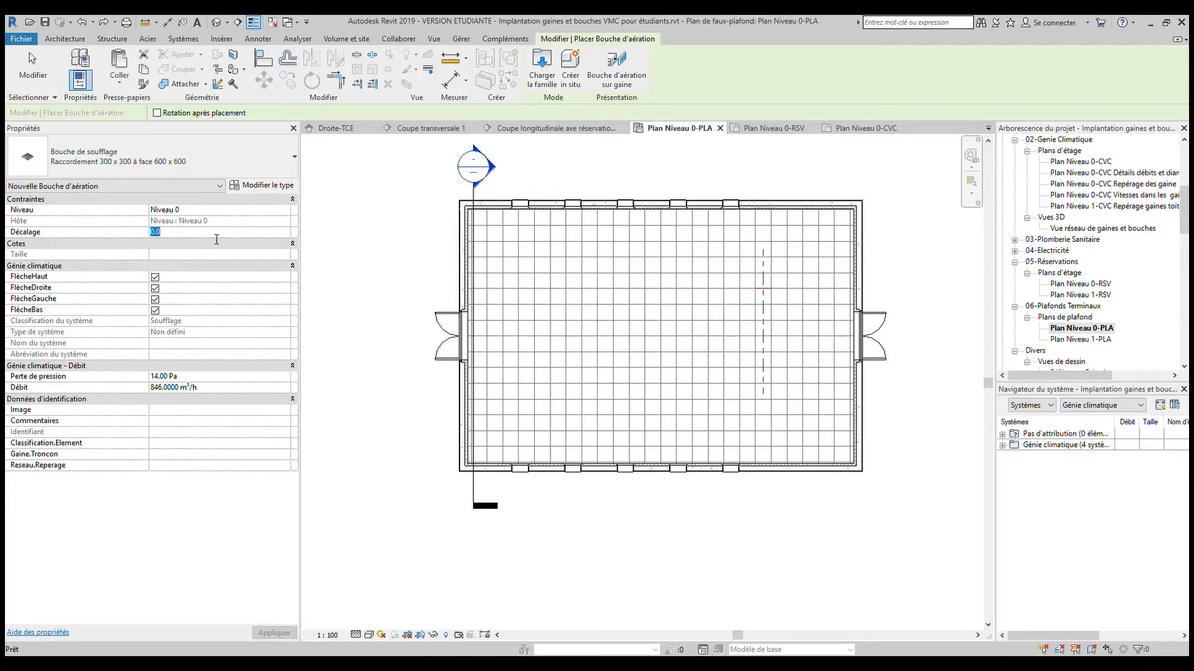
pyautogui.write('300')
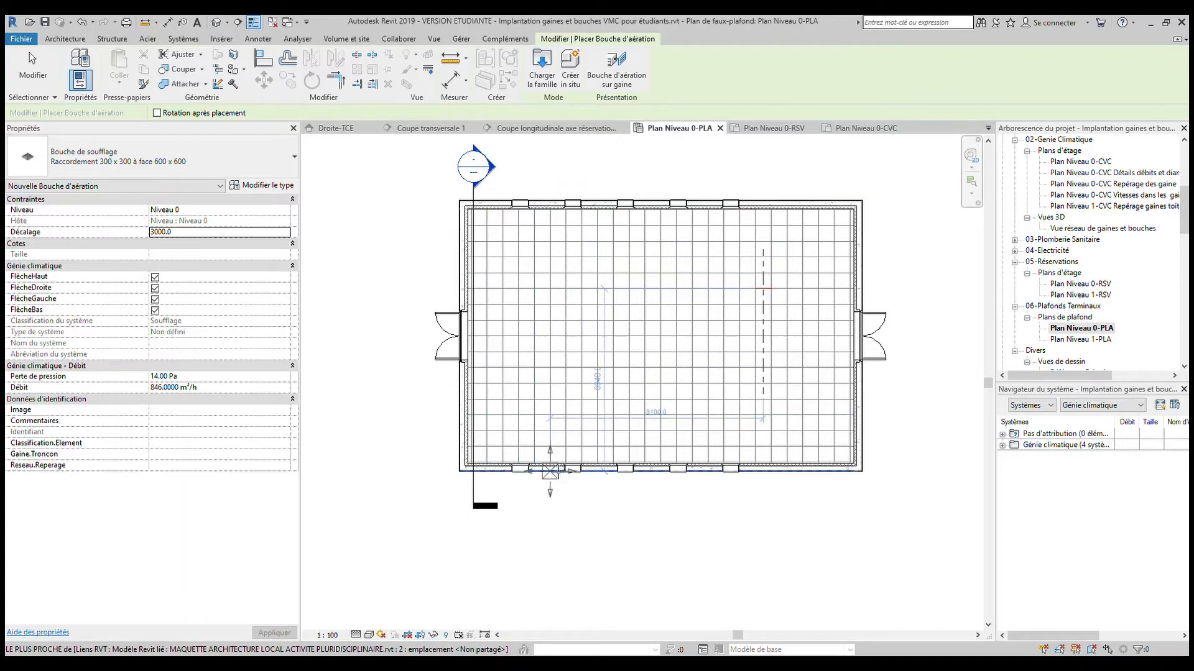
# Set the new supply air terminal's flow rate to 200 m³/h
pyautogui.scroll(2, 550, 463)
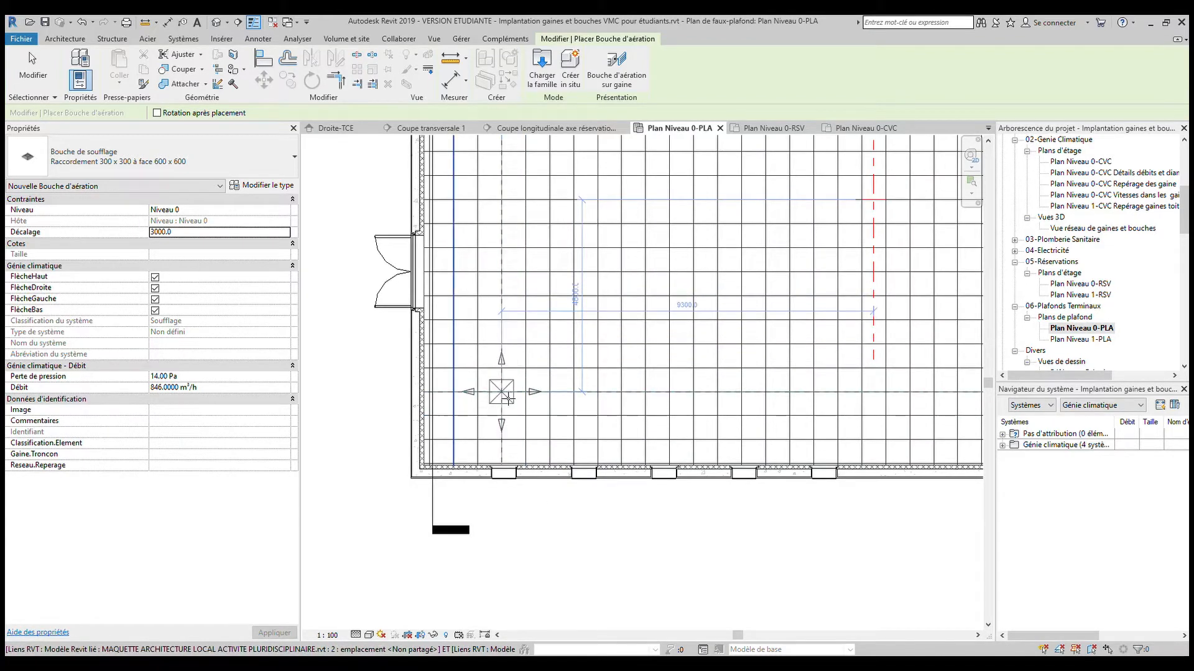
pyautogui.scroll(2, 518, 420)
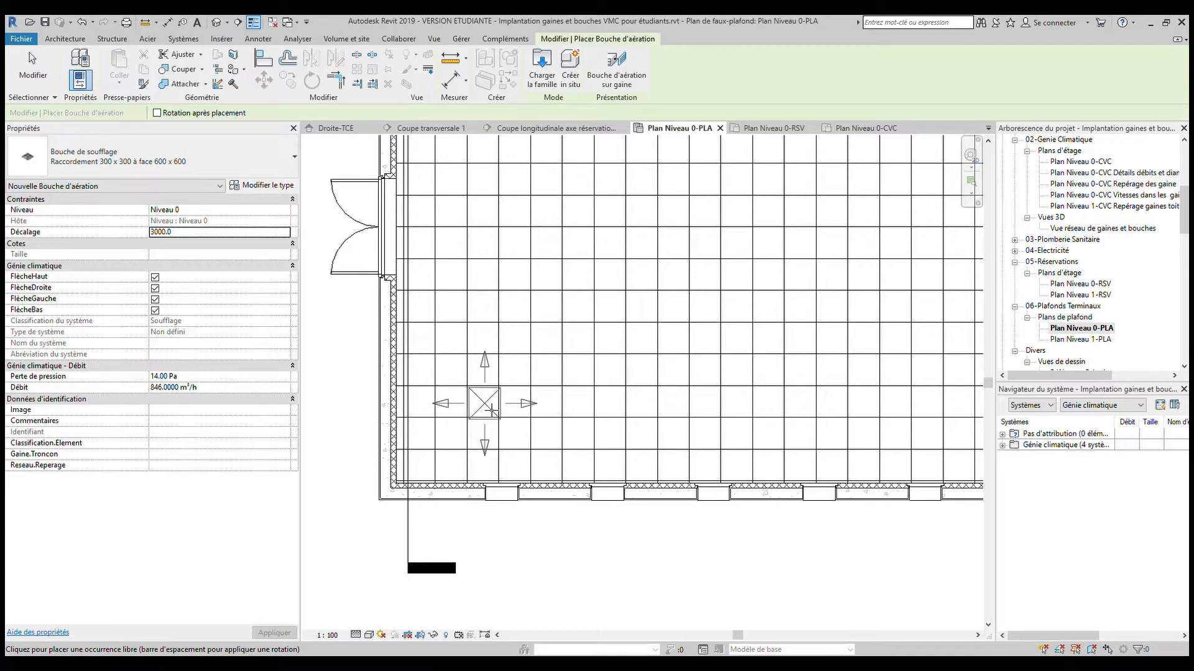
pyautogui.click(193, 388)
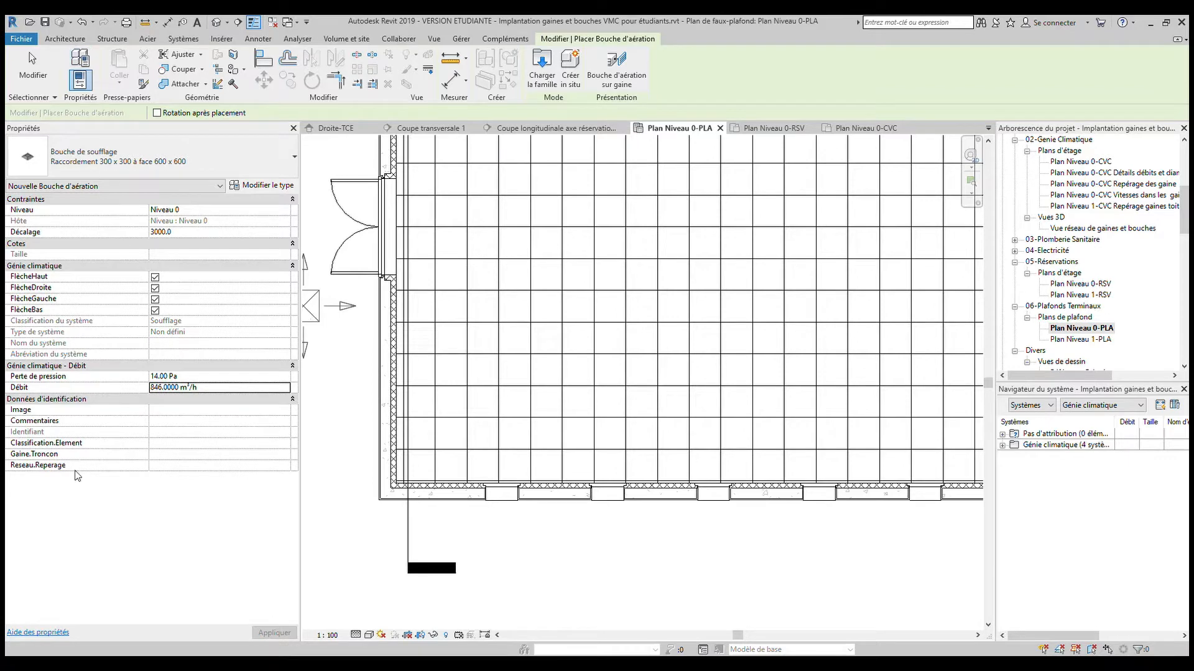
pyautogui.hotkey('shift', 'Tab')
pyautogui.press('Tab')
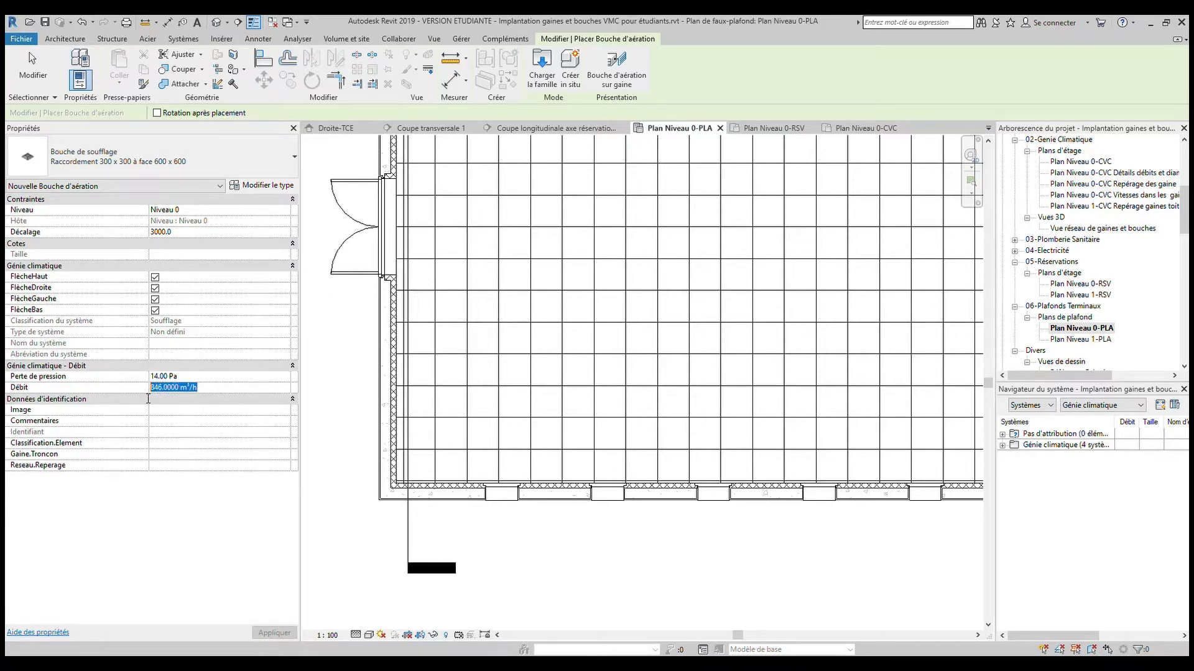
pyautogui.press('BackSpace')
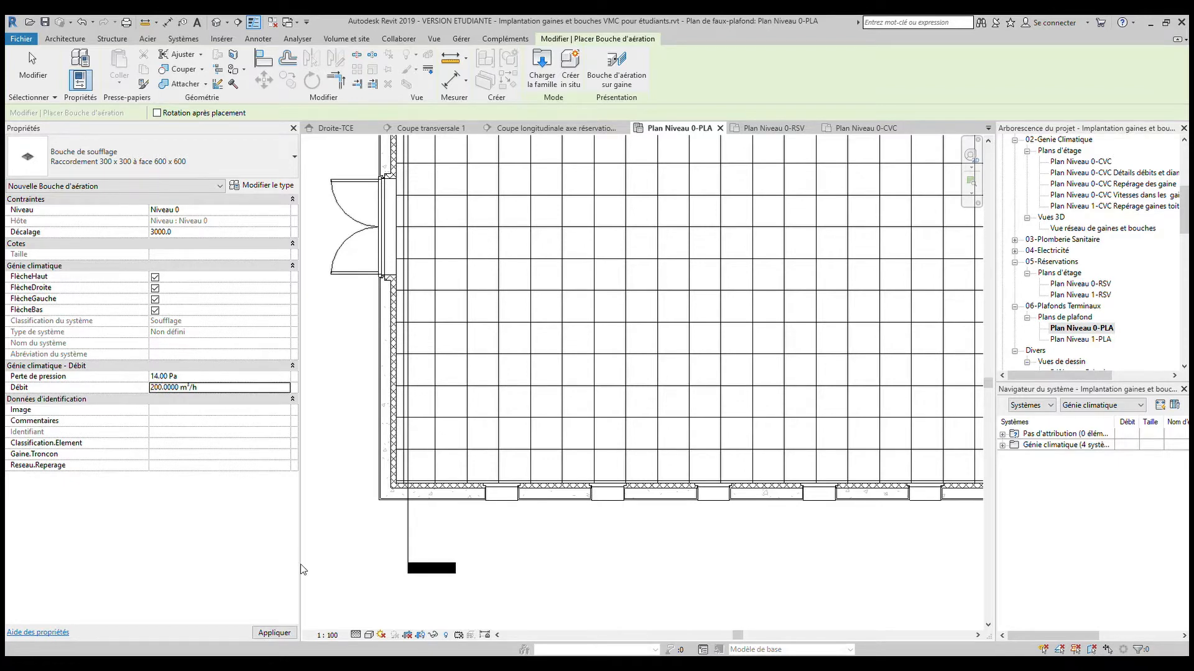
pyautogui.click(272, 633)
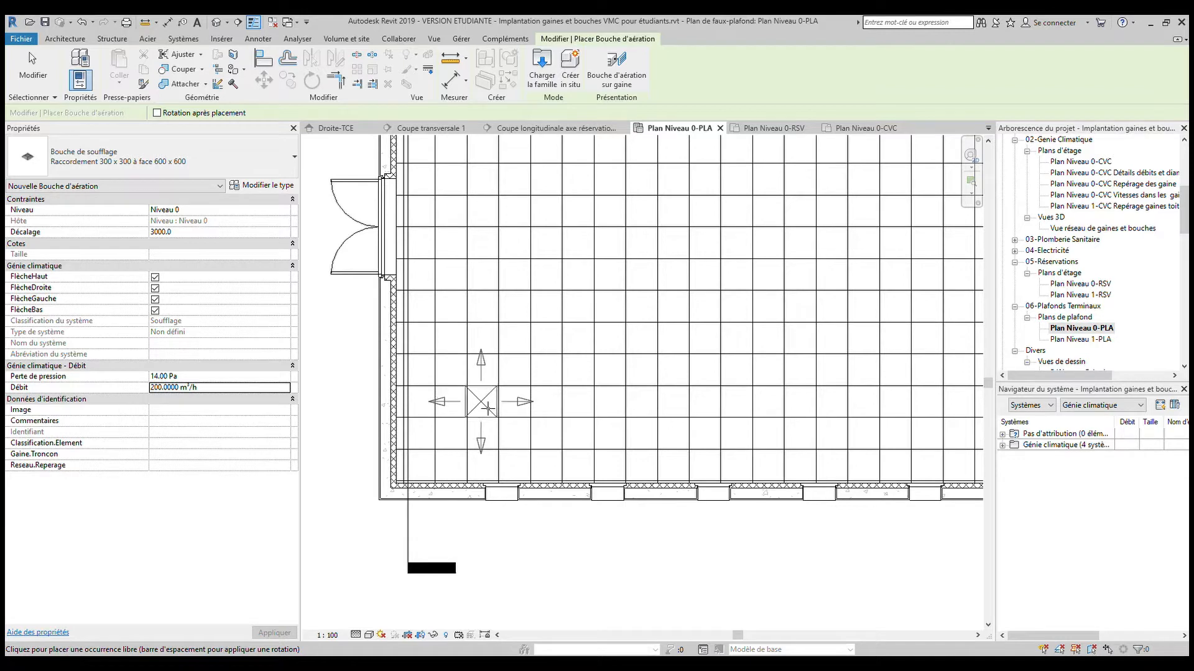
# Place two supply air terminals side by side near the lower-left corner of the room
pyautogui.click(468, 444)
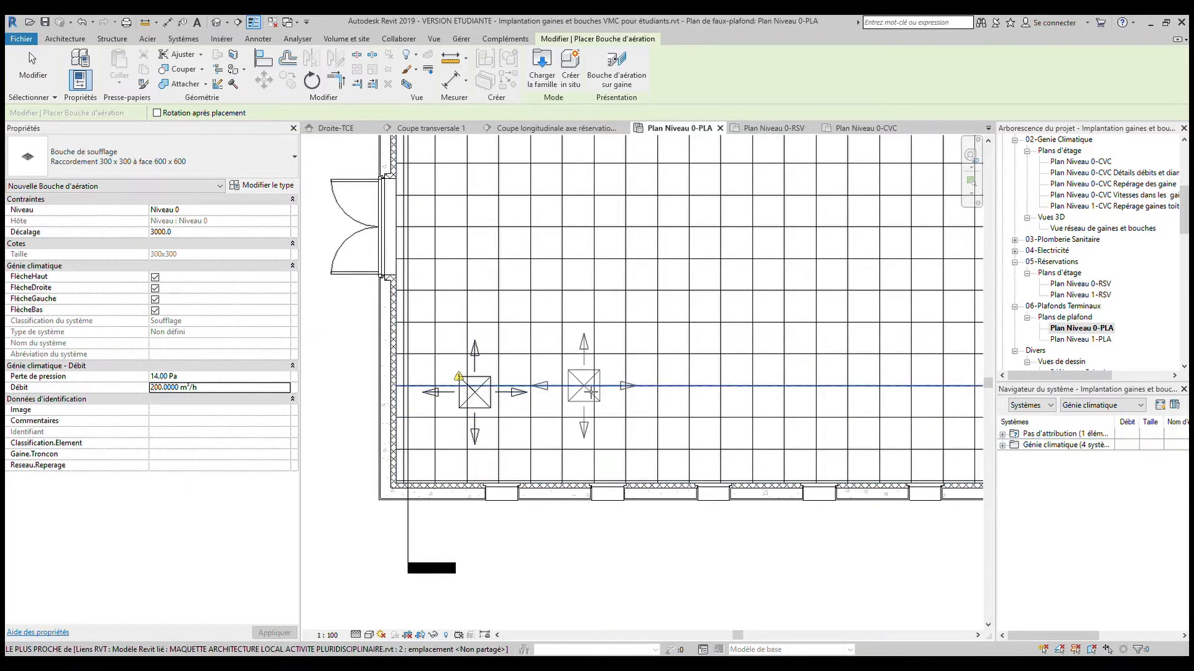
pyautogui.click(590, 391)
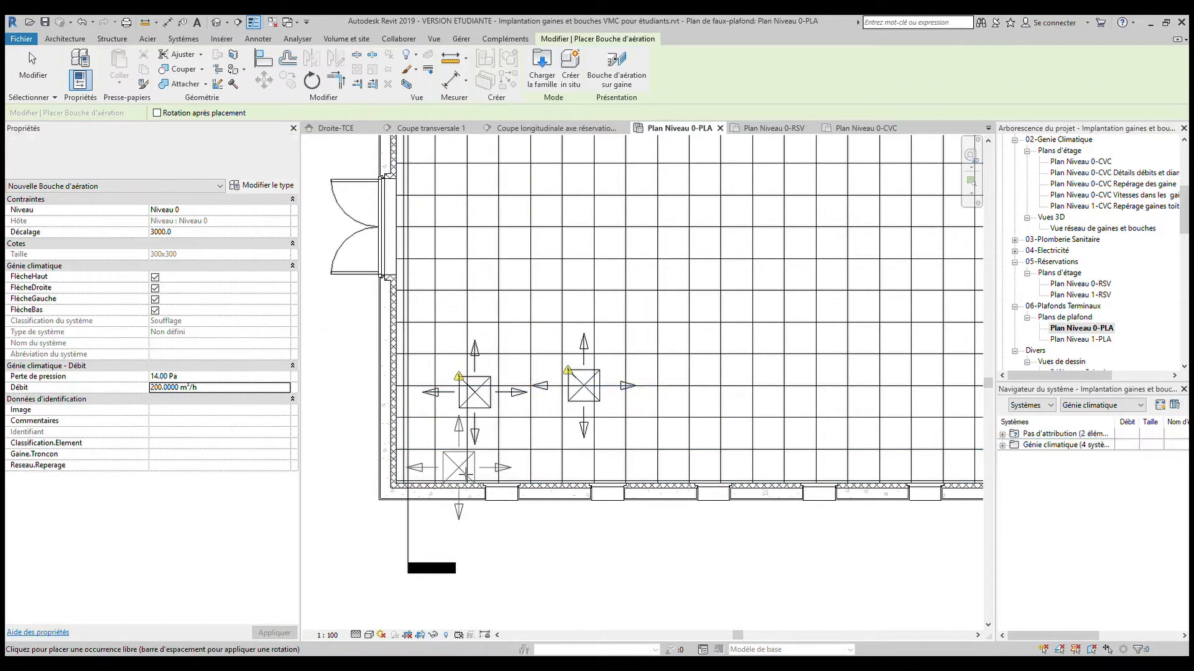
pyautogui.press('Escape')
pyautogui.press('Escape')
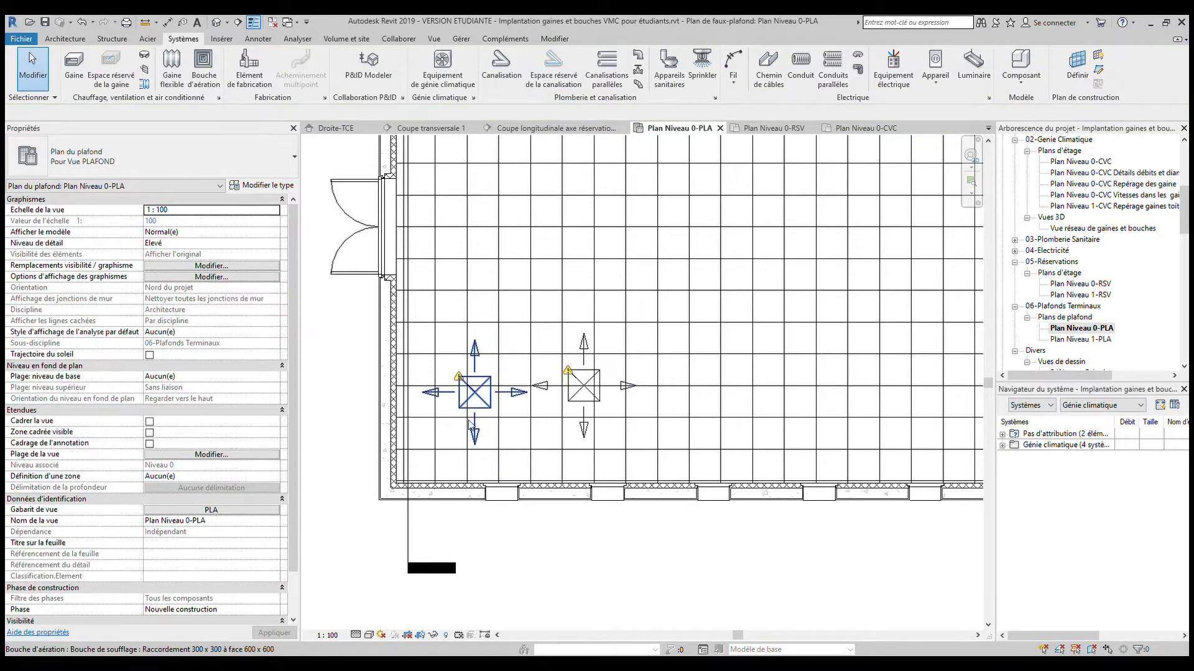
# Align the first supply terminal with the vertical and horizontal ceiling grid lines so it fills one tile
pyautogui.scroll(2, 456, 434)
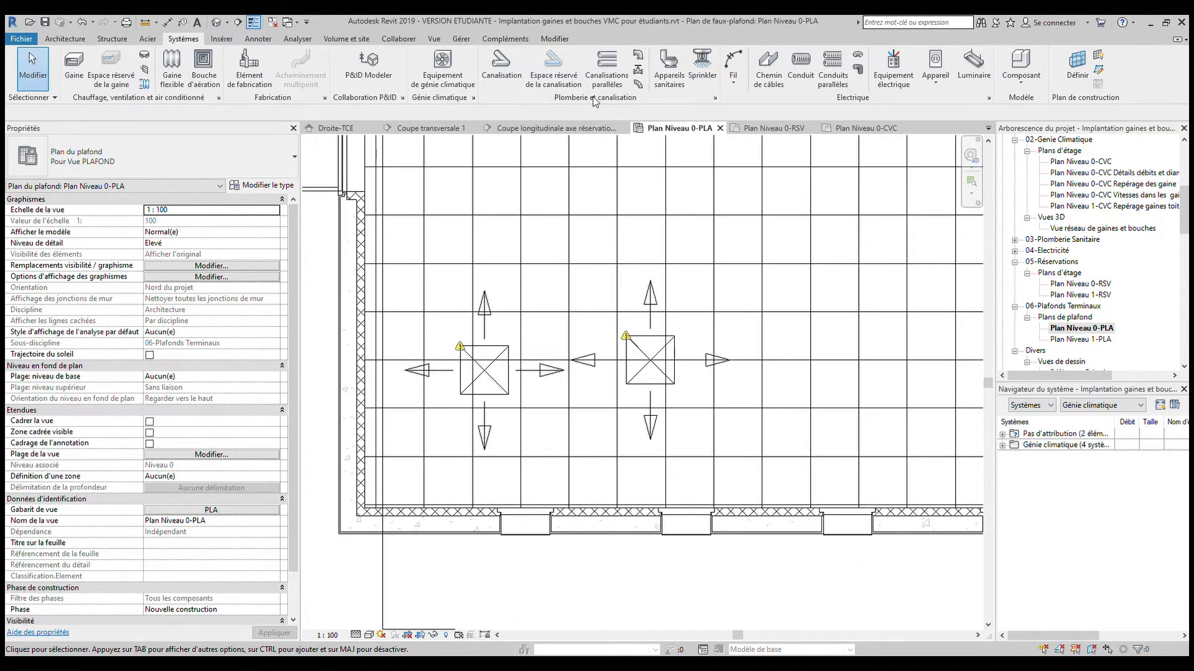
pyautogui.click(556, 39)
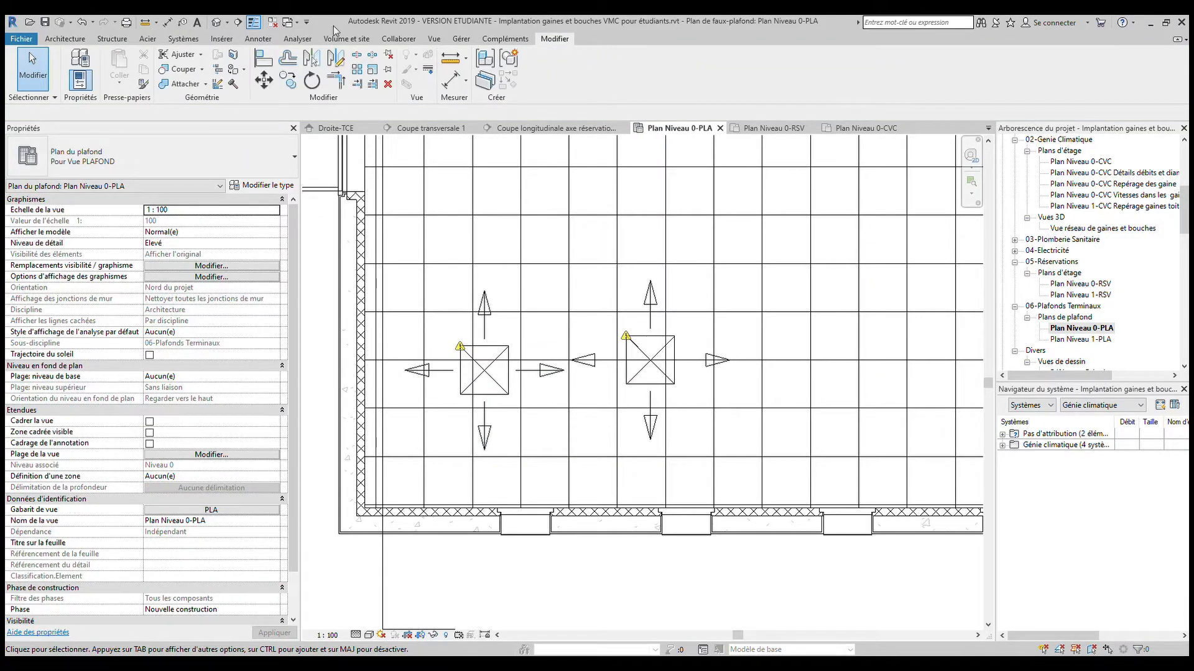
pyautogui.click(264, 59)
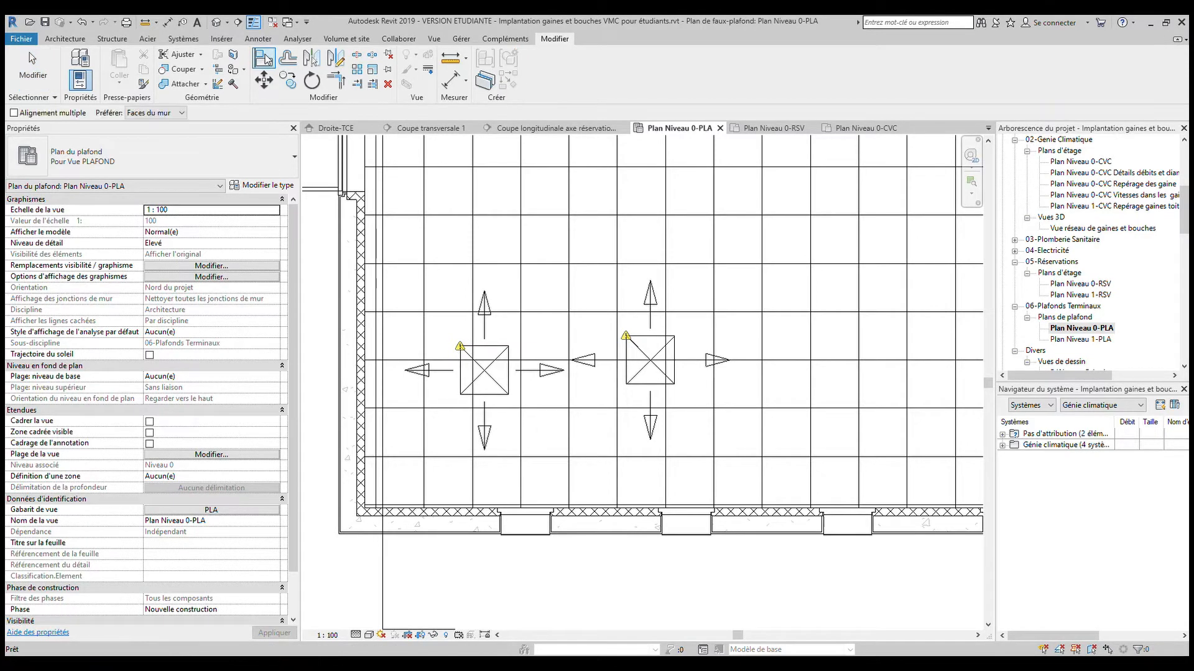
pyautogui.click(520, 332)
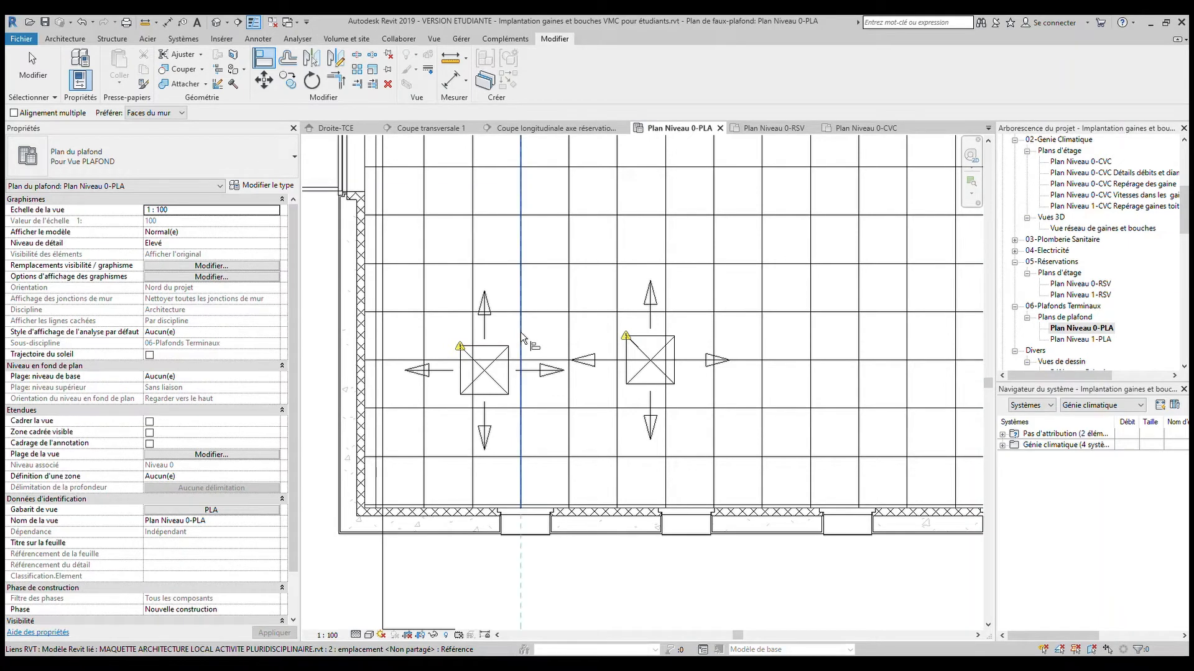
pyautogui.click(508, 378)
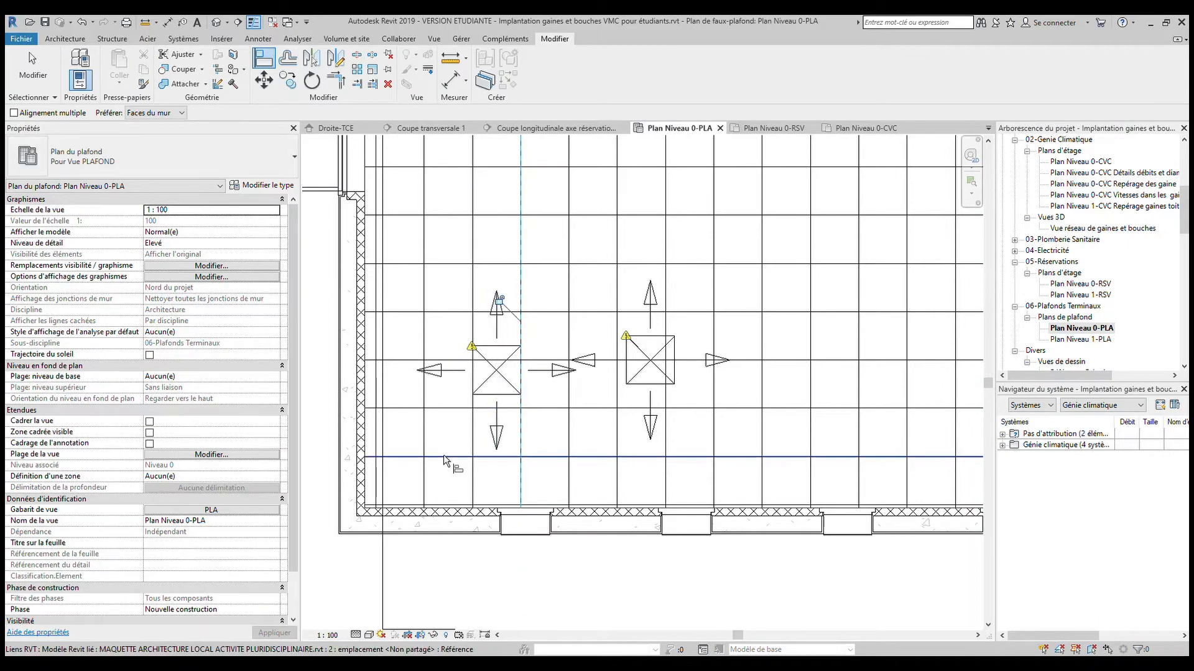
pyautogui.click(390, 361)
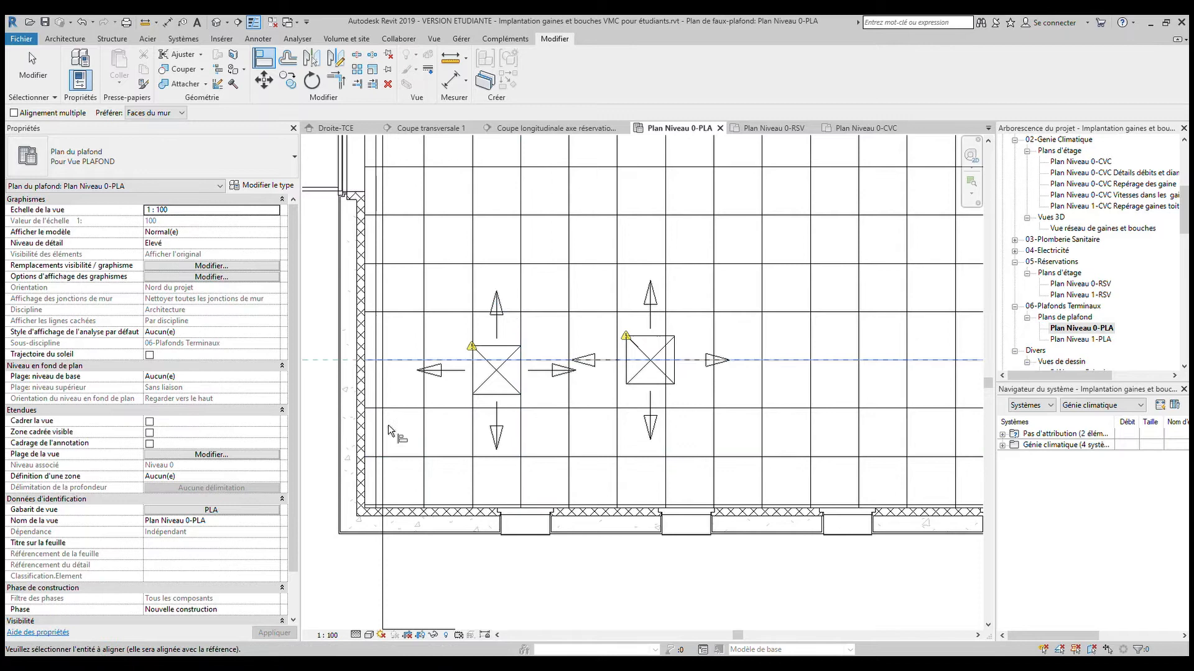
pyautogui.click(489, 346)
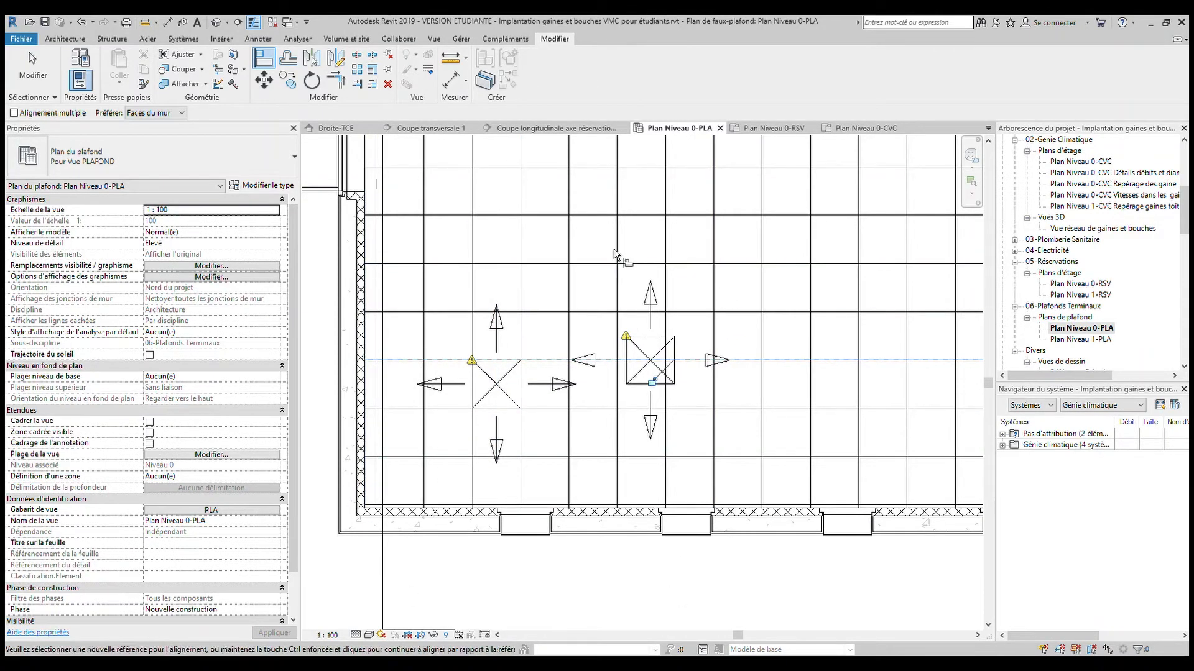
# Align the second supply terminal with the ceiling grid, in the same tile row as the first terminal
pyautogui.click(617, 291)
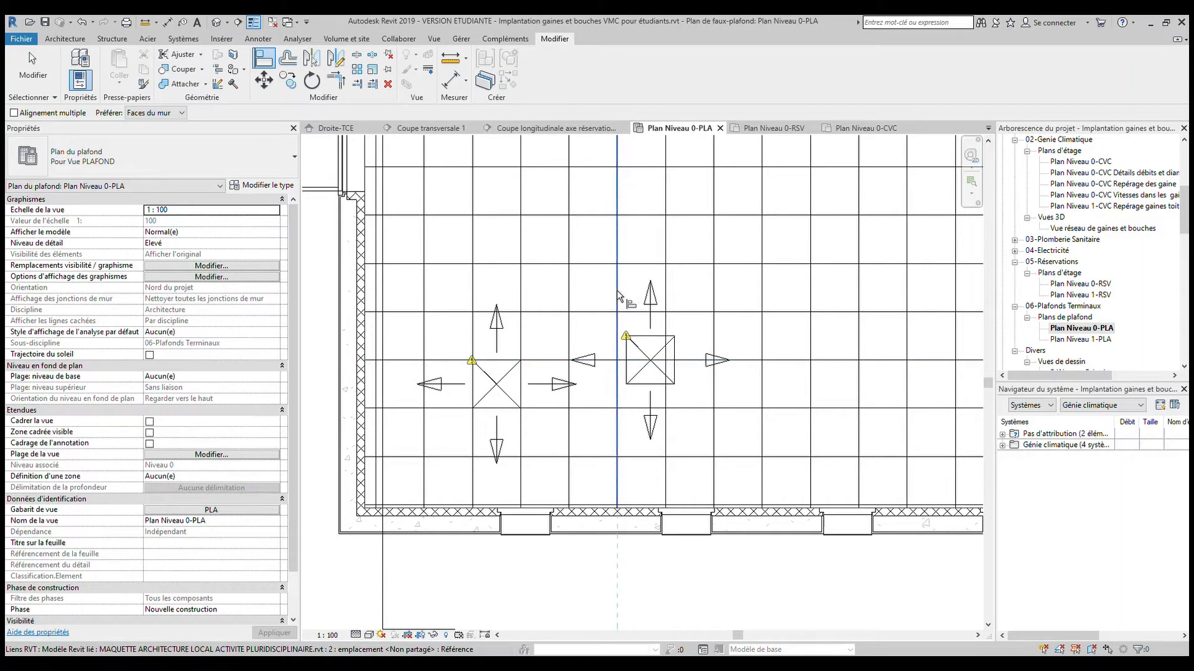
pyautogui.click(625, 377)
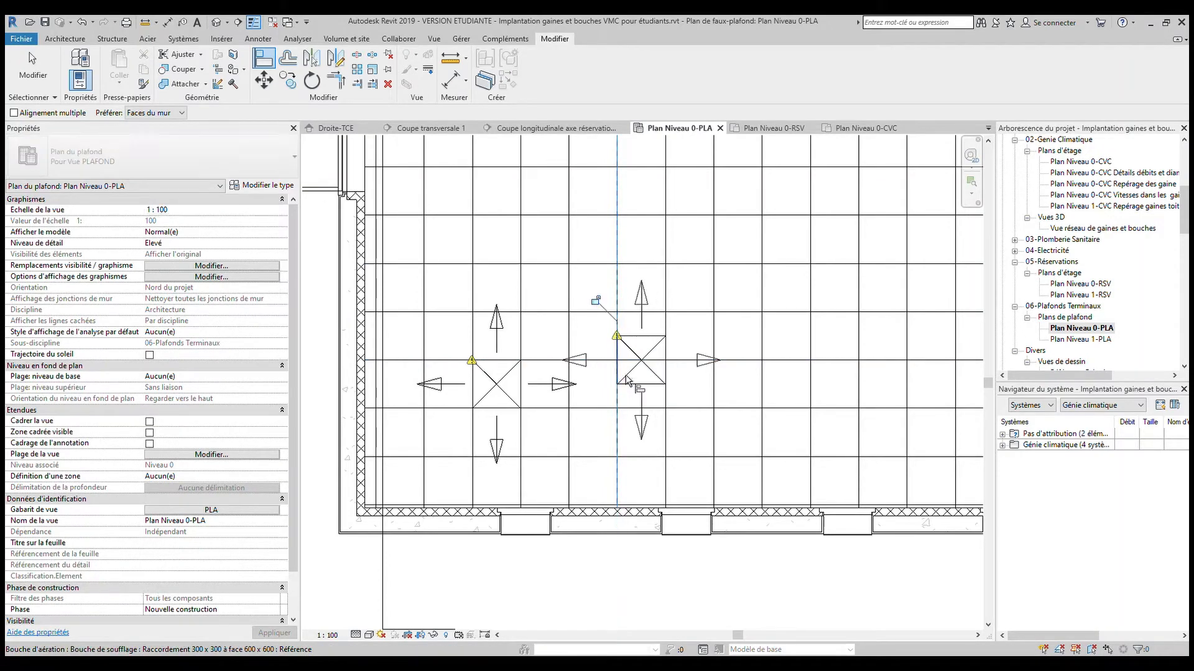
pyautogui.click(756, 360)
pyautogui.click(656, 336)
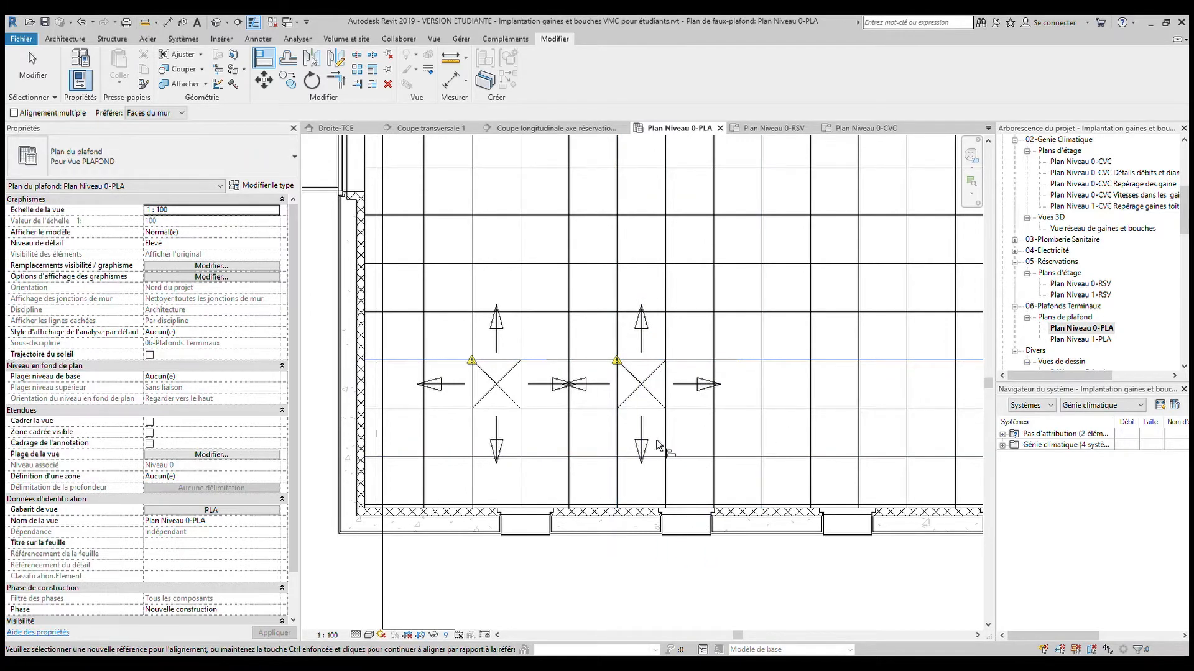
# Start a circular duct of type raccord avec té and set its diameter to 315 mm
pyautogui.scroll(-2, 781, 465)
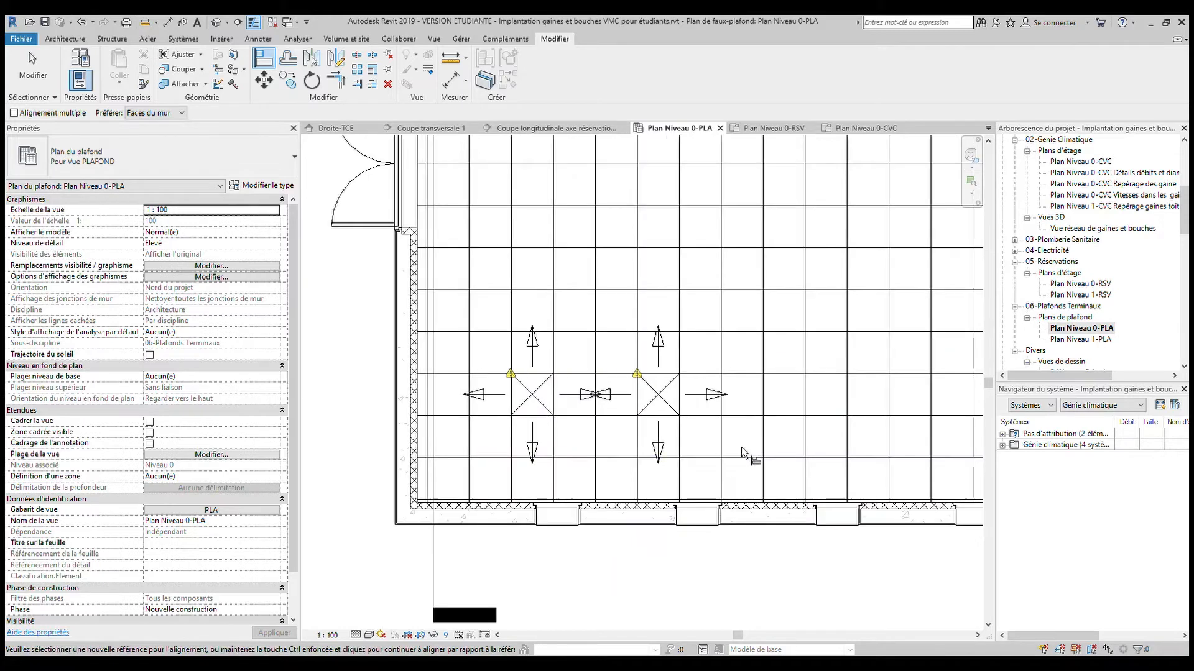
pyautogui.moveTo(832, 395); pyautogui.dragTo(741, 378, button='middle')
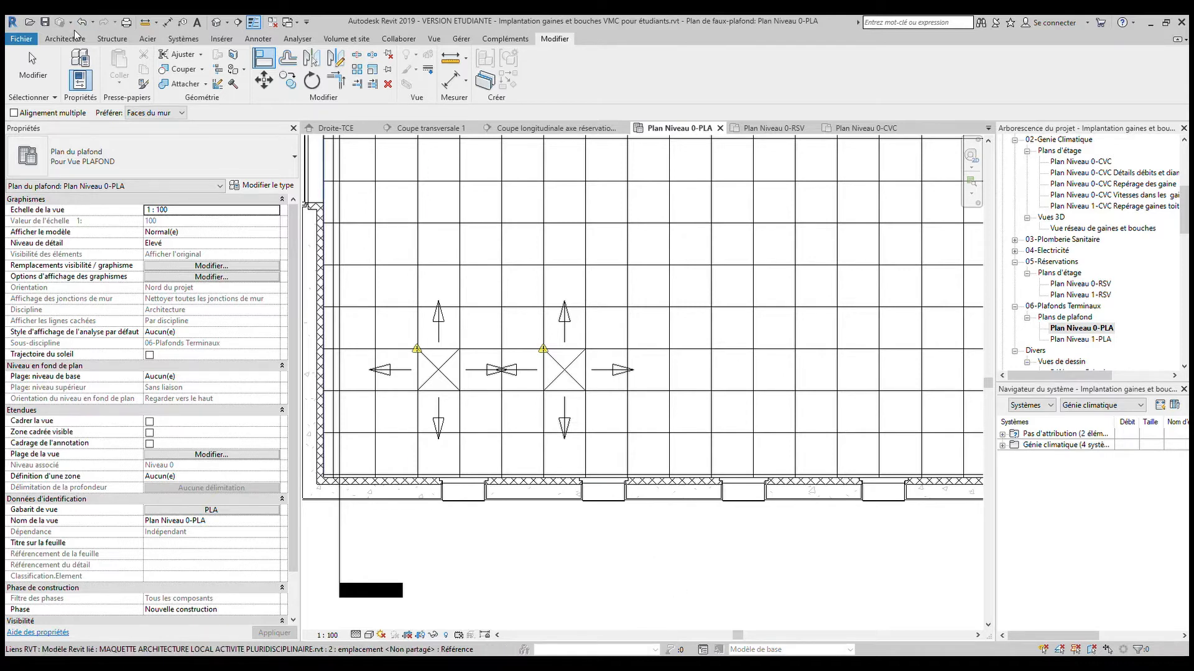
pyautogui.click(180, 41)
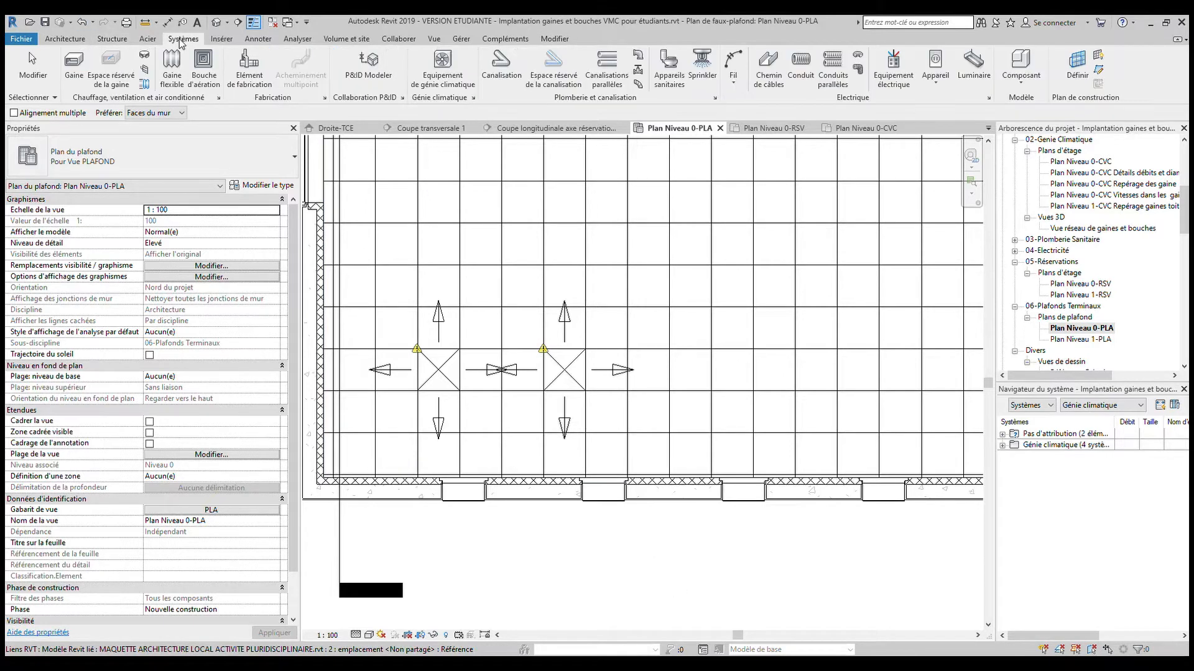
pyautogui.click(75, 72)
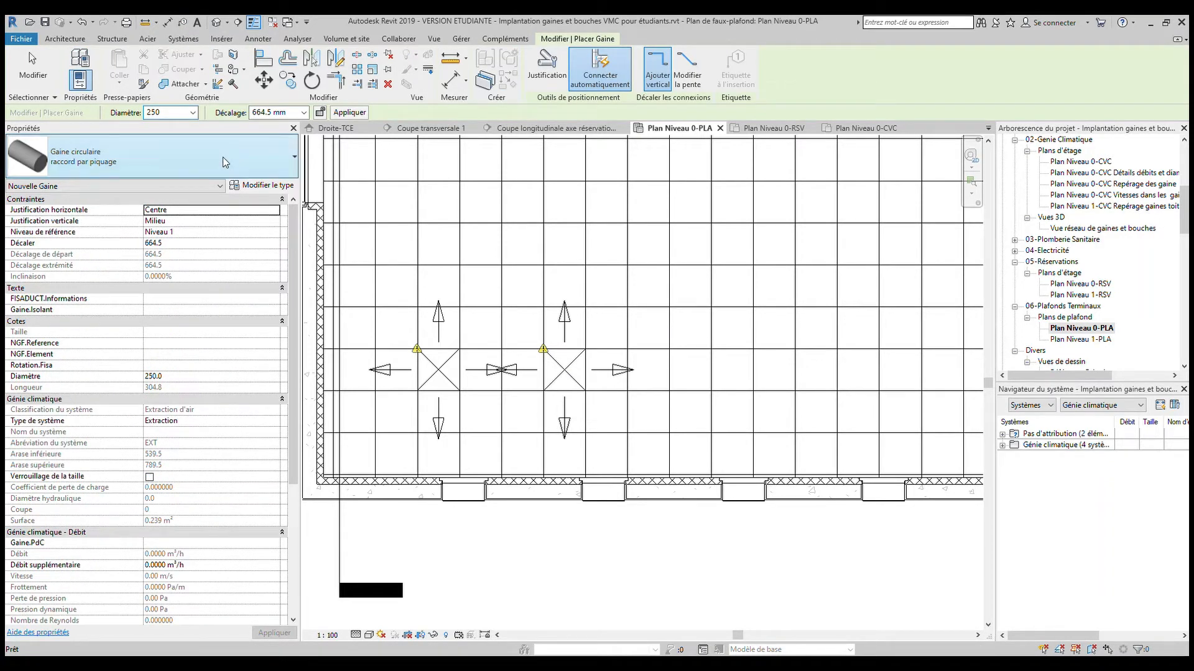
pyautogui.click(135, 221)
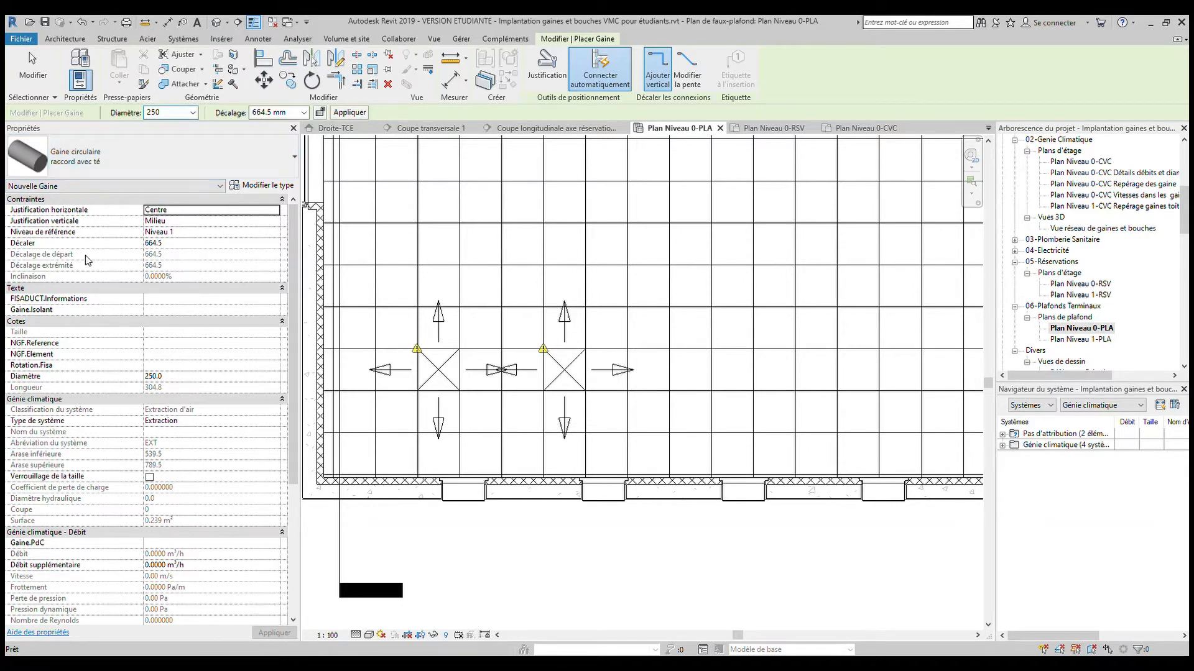
pyautogui.click(276, 376)
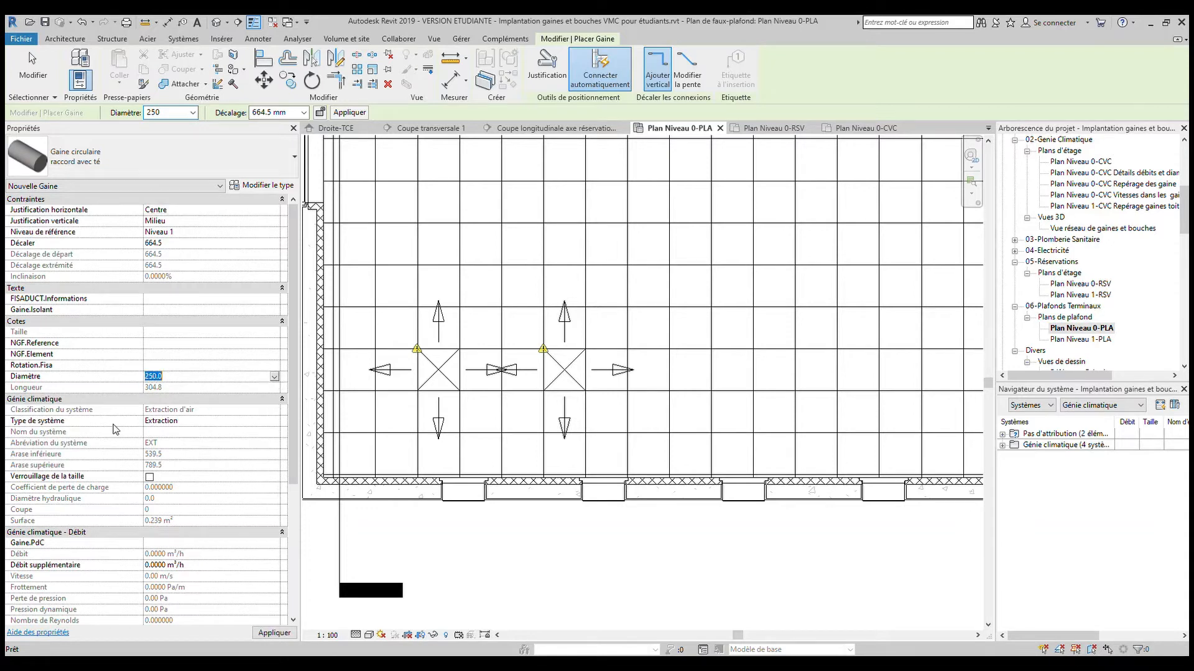
pyautogui.write('315')
pyautogui.press('Return')
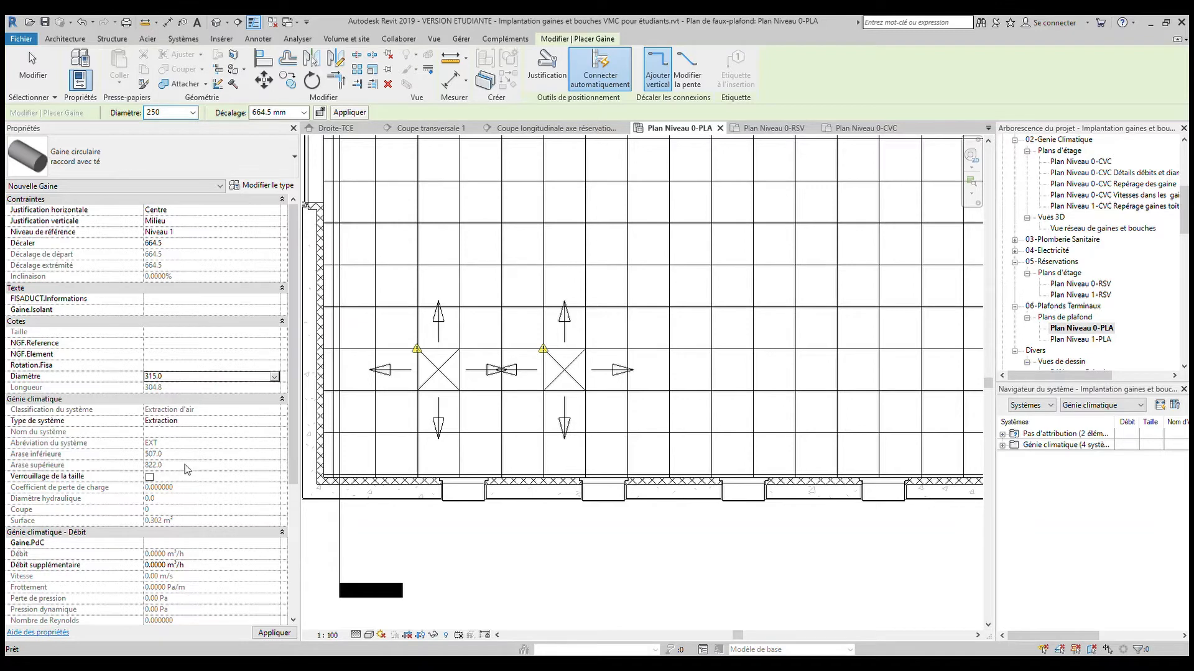
pyautogui.click(274, 632)
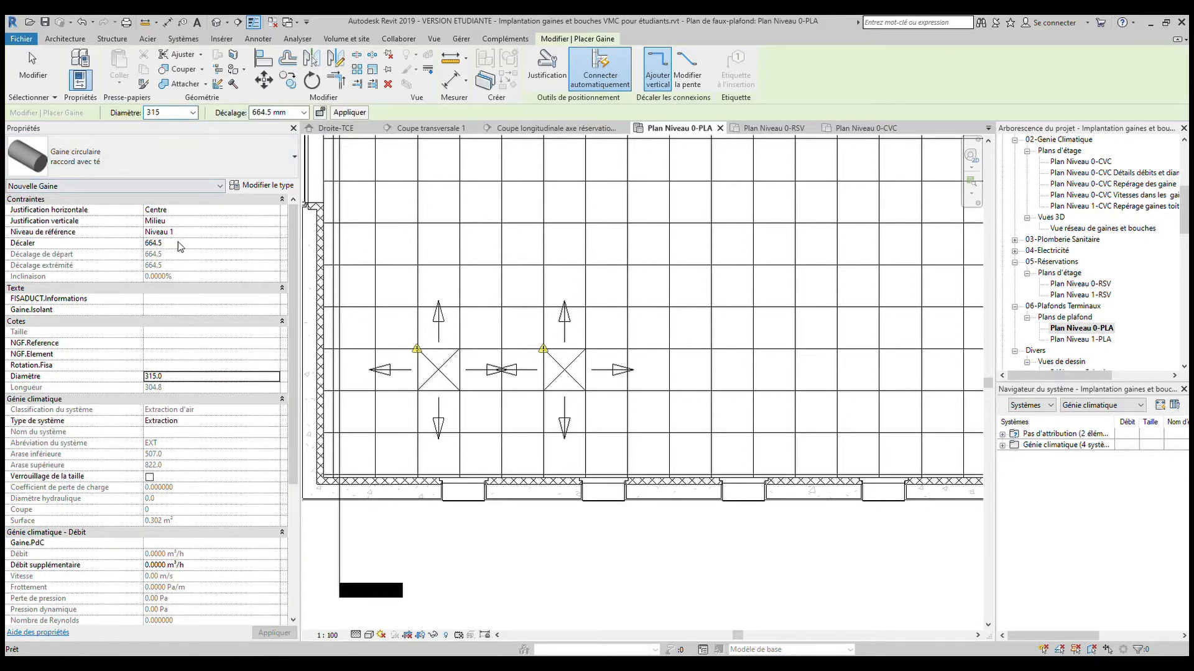
# Set the new duct's reference level to Niveau 0 and its offset to 3800 mm
pyautogui.click(276, 232)
pyautogui.press('Up')
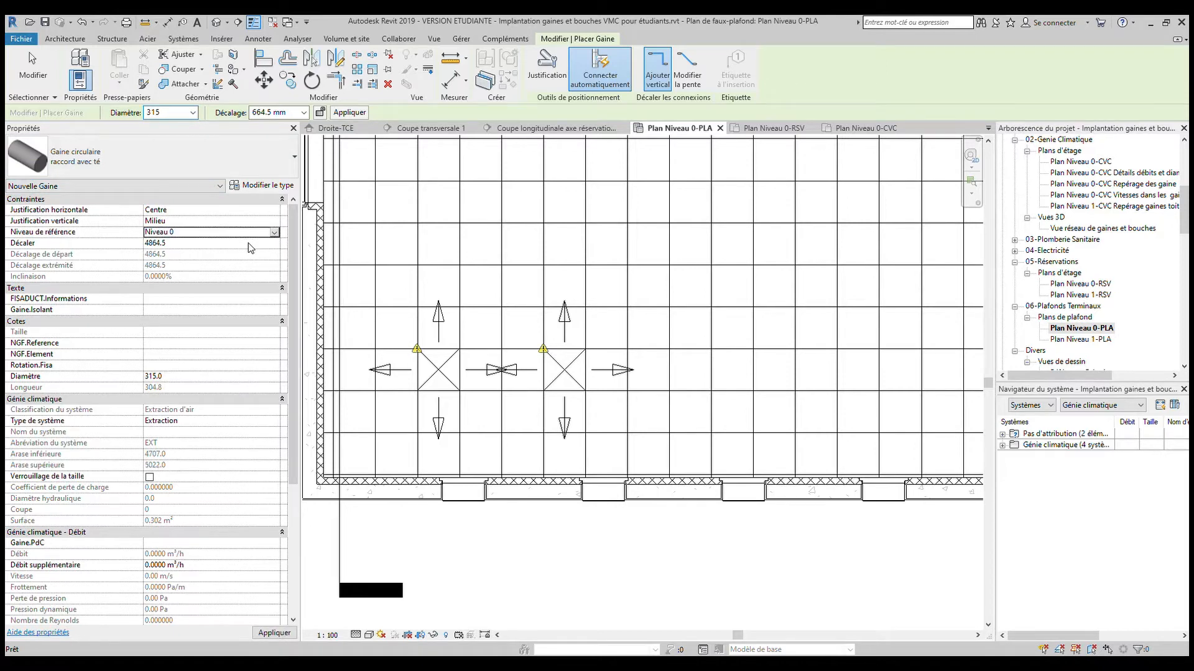
pyautogui.click(191, 247)
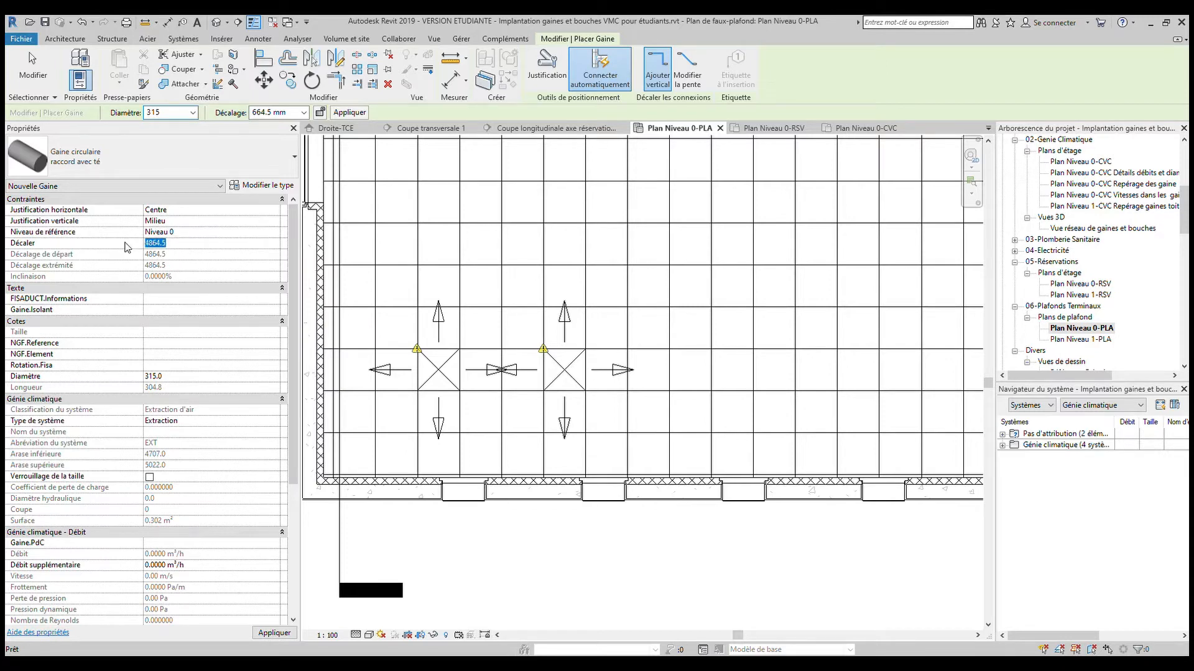
pyautogui.write('3800')
pyautogui.press('Return')
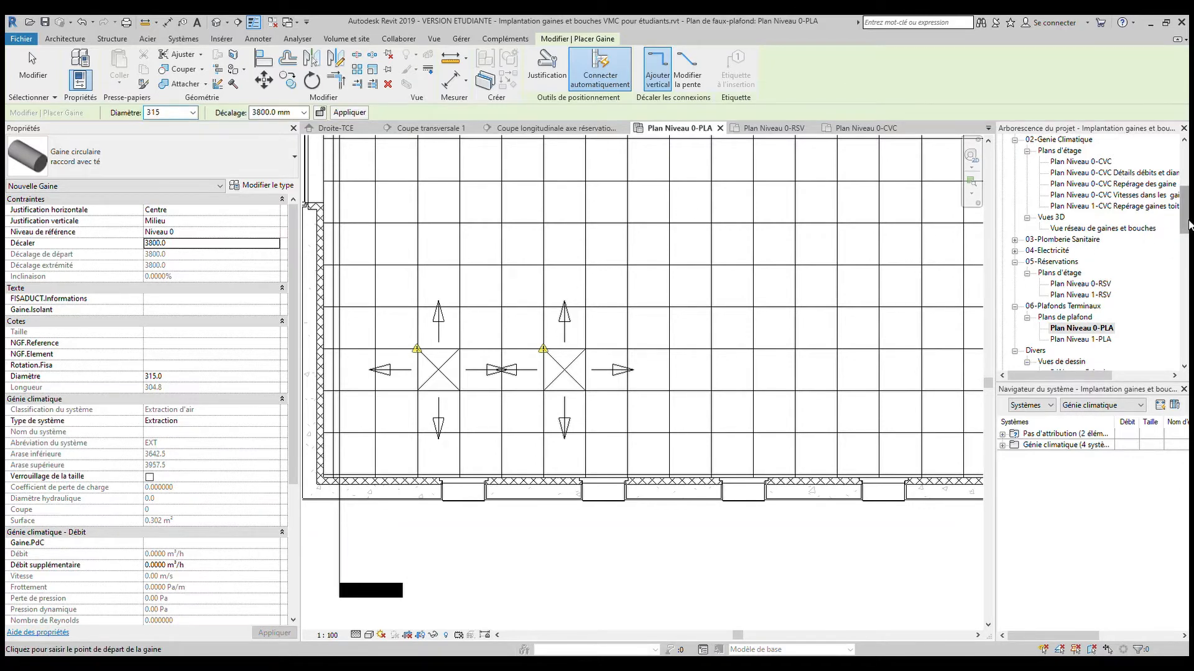
# Leave duct placement and examine the supply terminal's position at the false ceiling in section Coupe transversale 1
pyautogui.press('Escape')
pyautogui.scroll(5, 1094, 214)
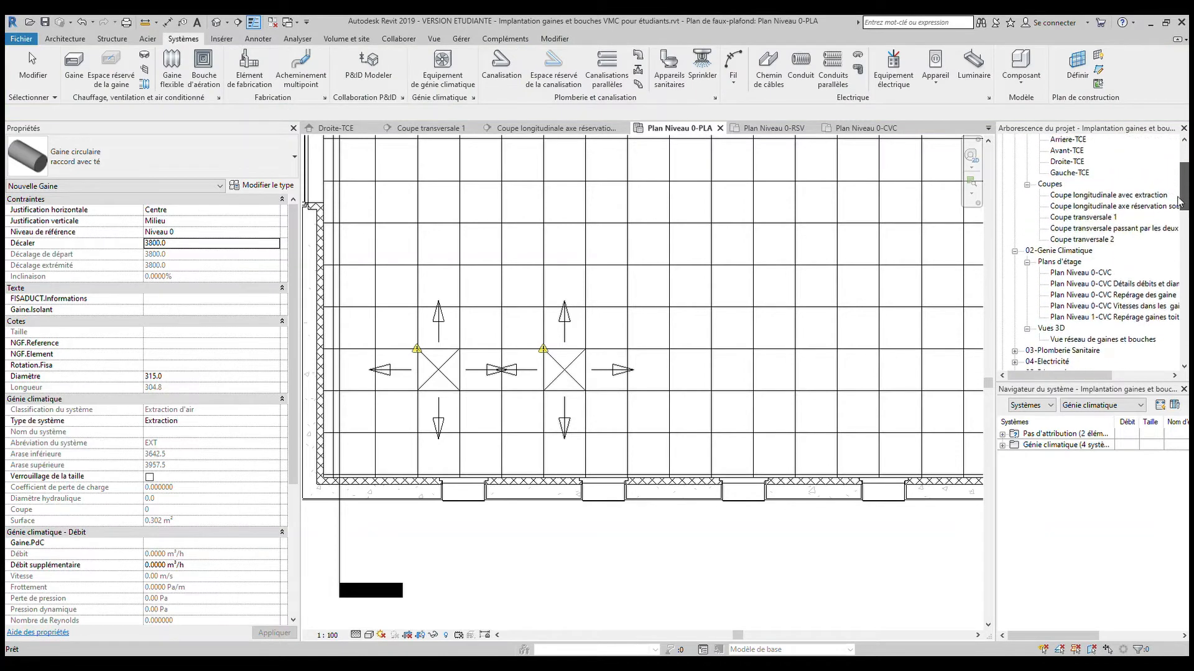
pyautogui.doubleClick(1094, 216)
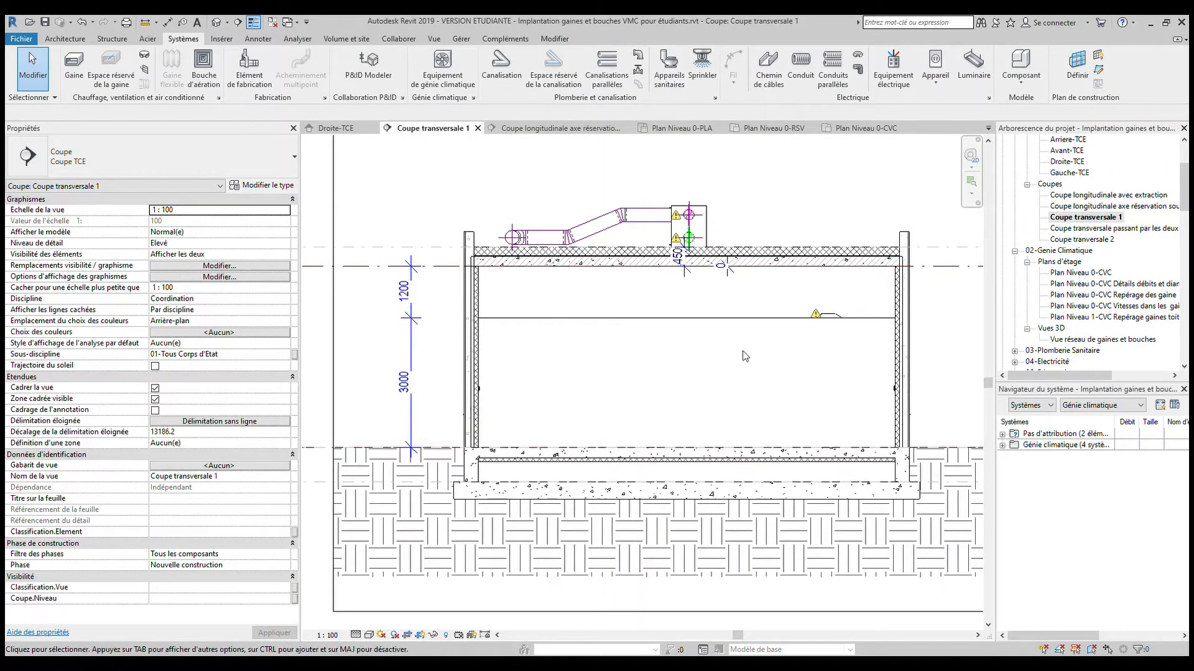
pyautogui.scroll(3, 837, 320)
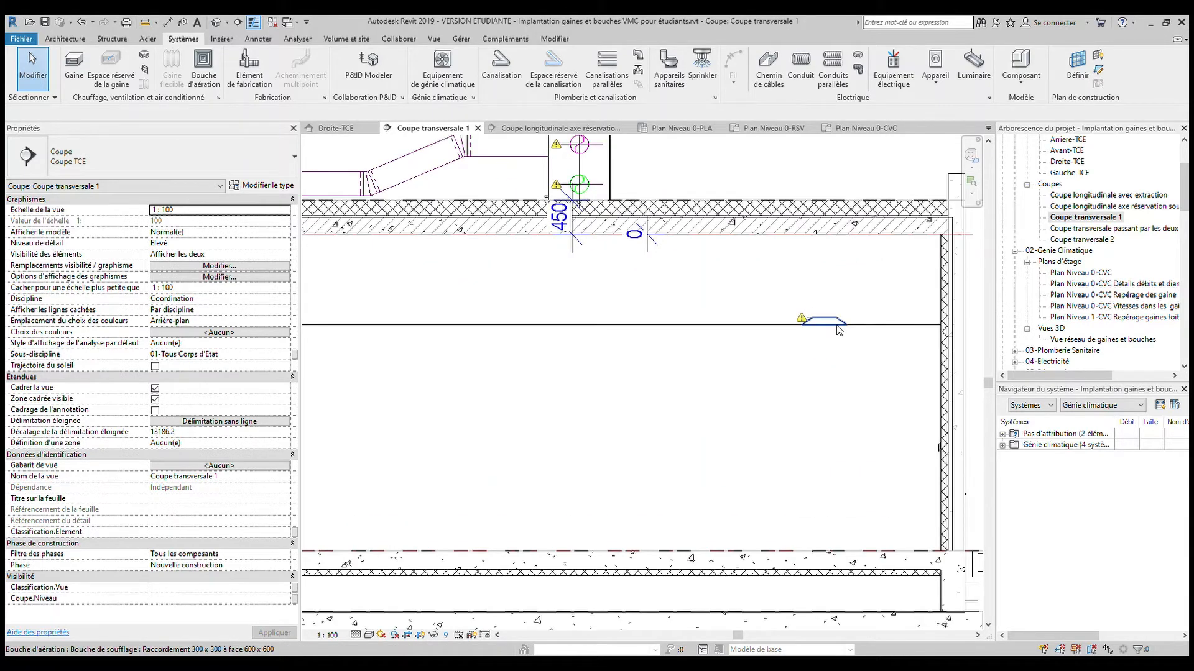
pyautogui.scroll(-3, 838, 330)
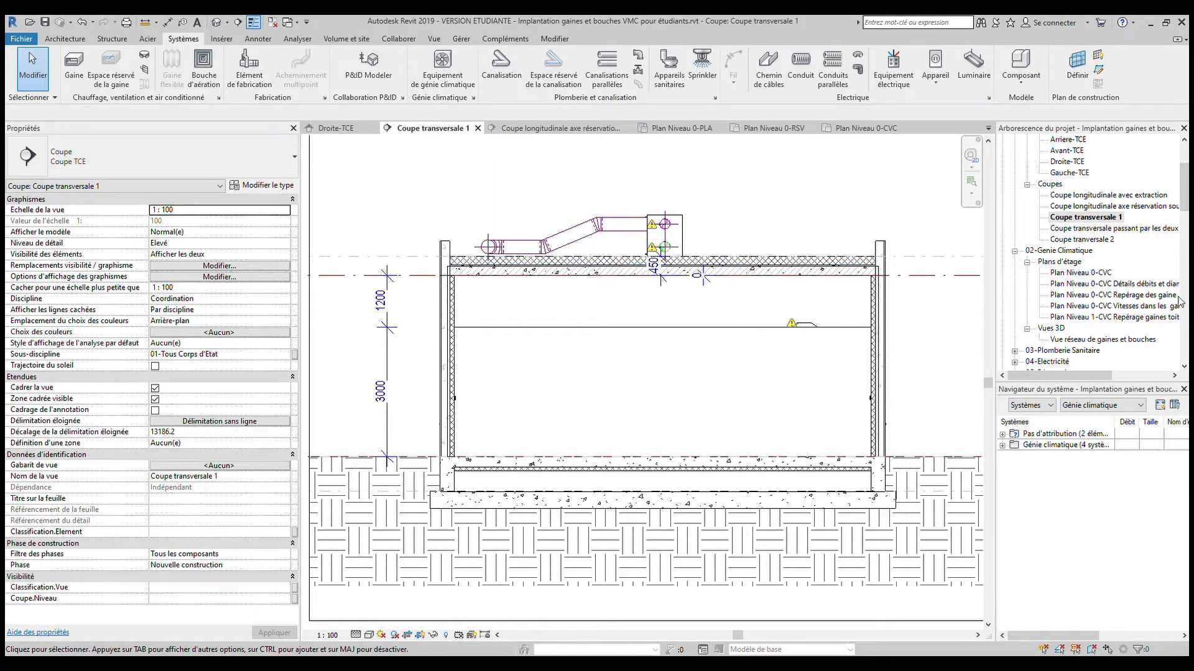
# In Plan Niveau 0-CVC, draw a straight horizontal 315 mm circular duct above the two supply terminals at 3800 mm offset
pyautogui.doubleClick(1082, 272)
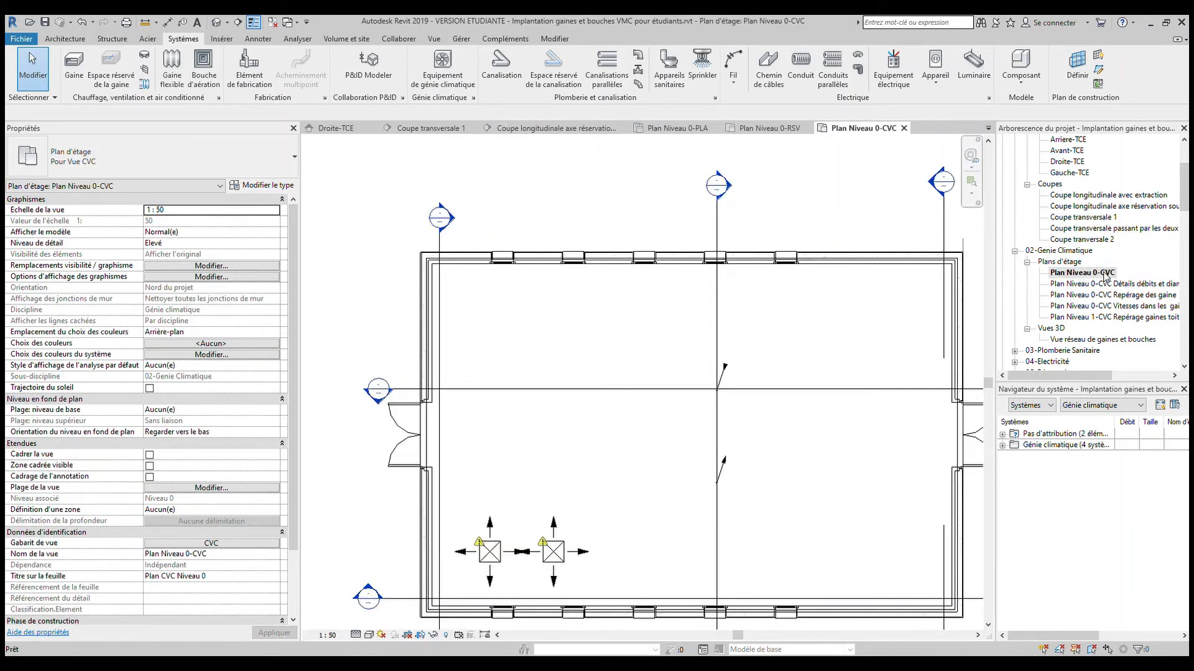
pyautogui.moveTo(841, 476); pyautogui.dragTo(796, 314, button='middle')
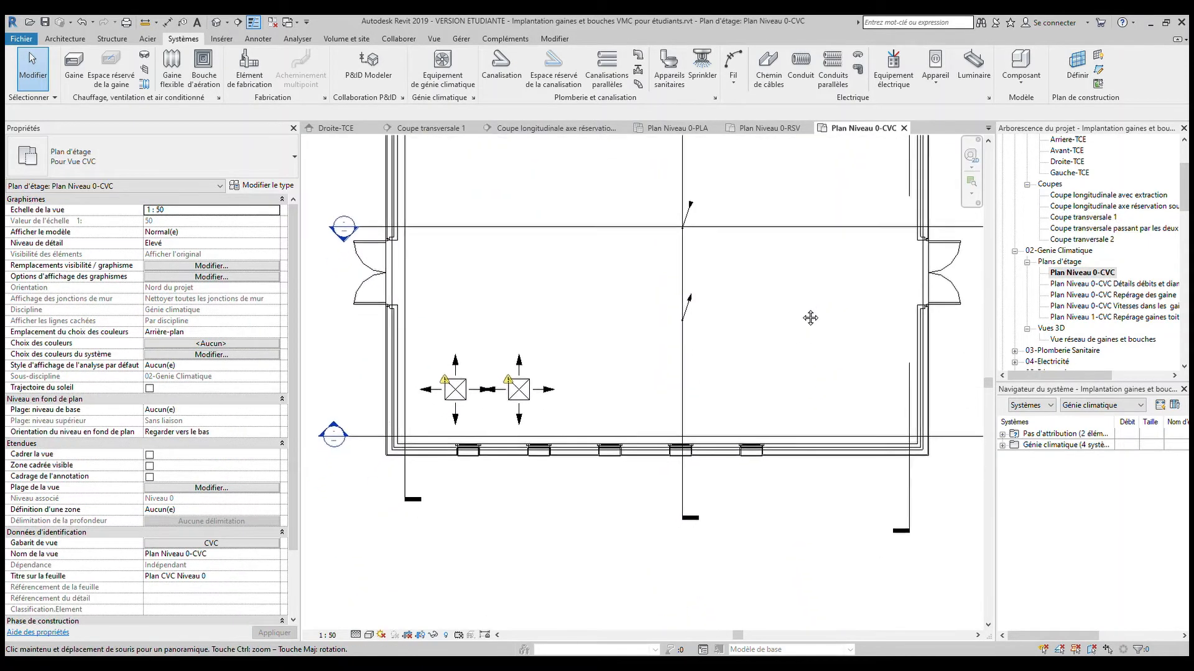
pyautogui.click(74, 84)
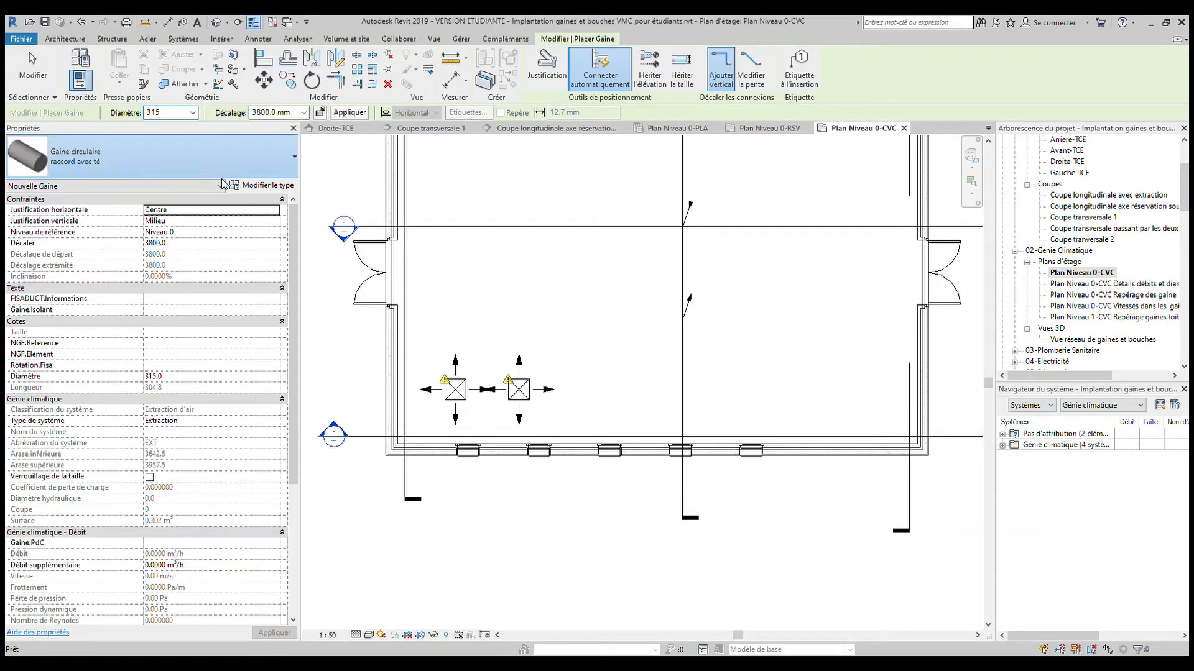
pyautogui.click(475, 330)
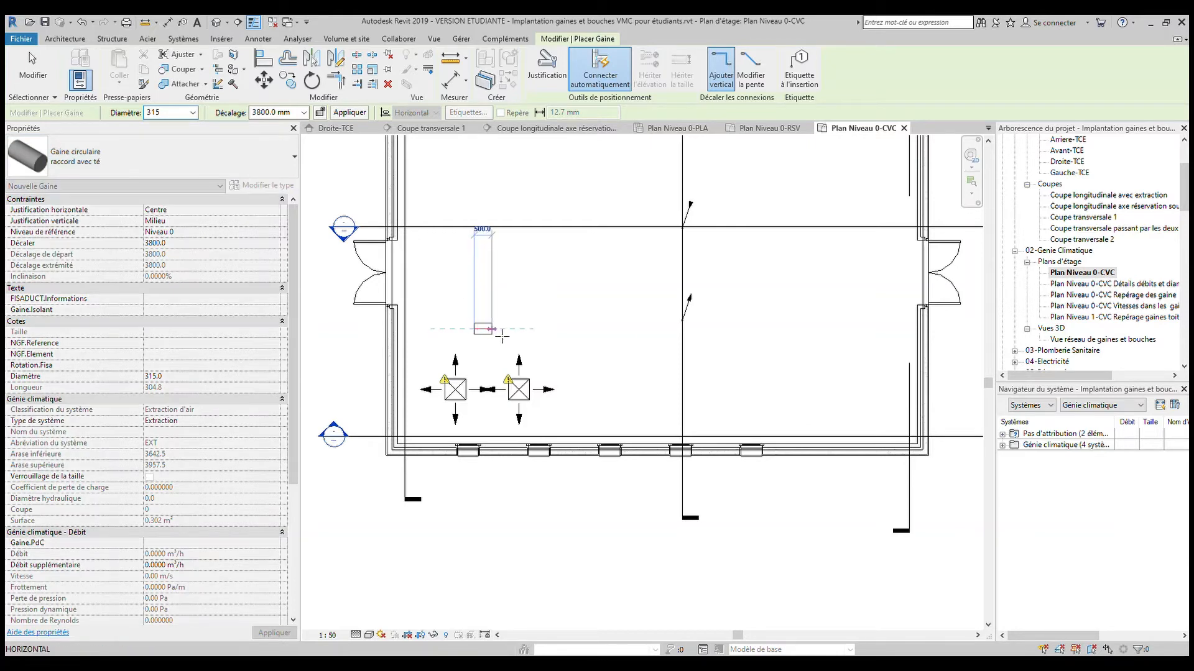
pyautogui.click(643, 339)
pyautogui.press('Escape')
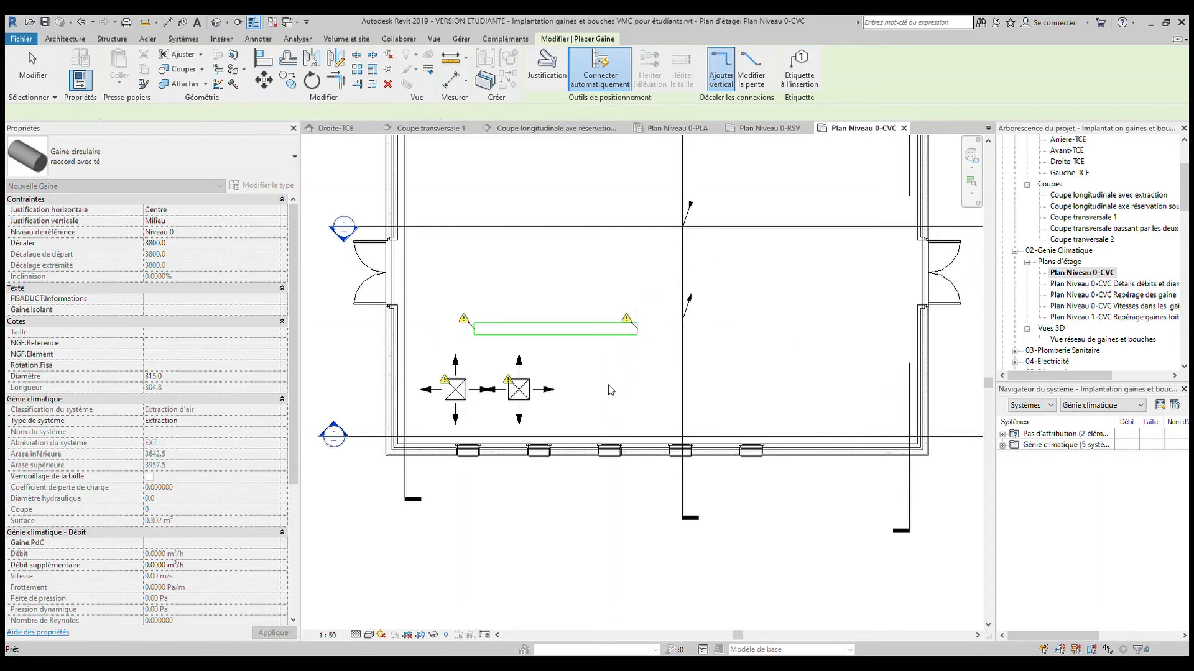
pyautogui.scroll(3, 653, 330)
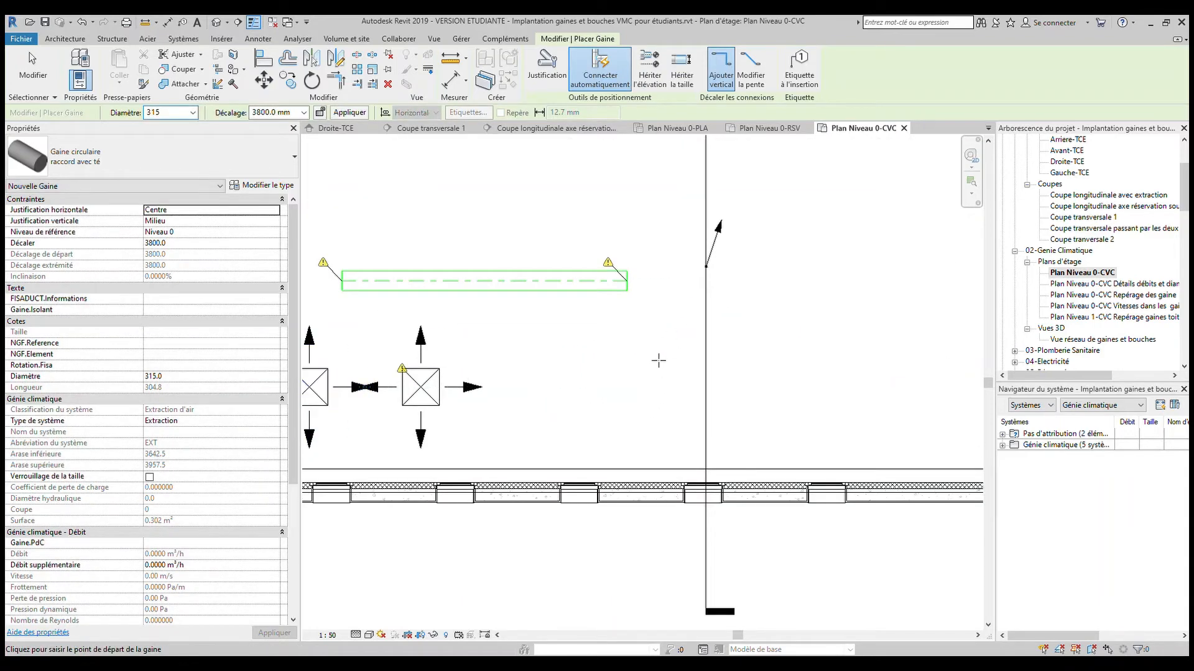
pyautogui.press('Escape')
pyautogui.scroll(2, 720, 272)
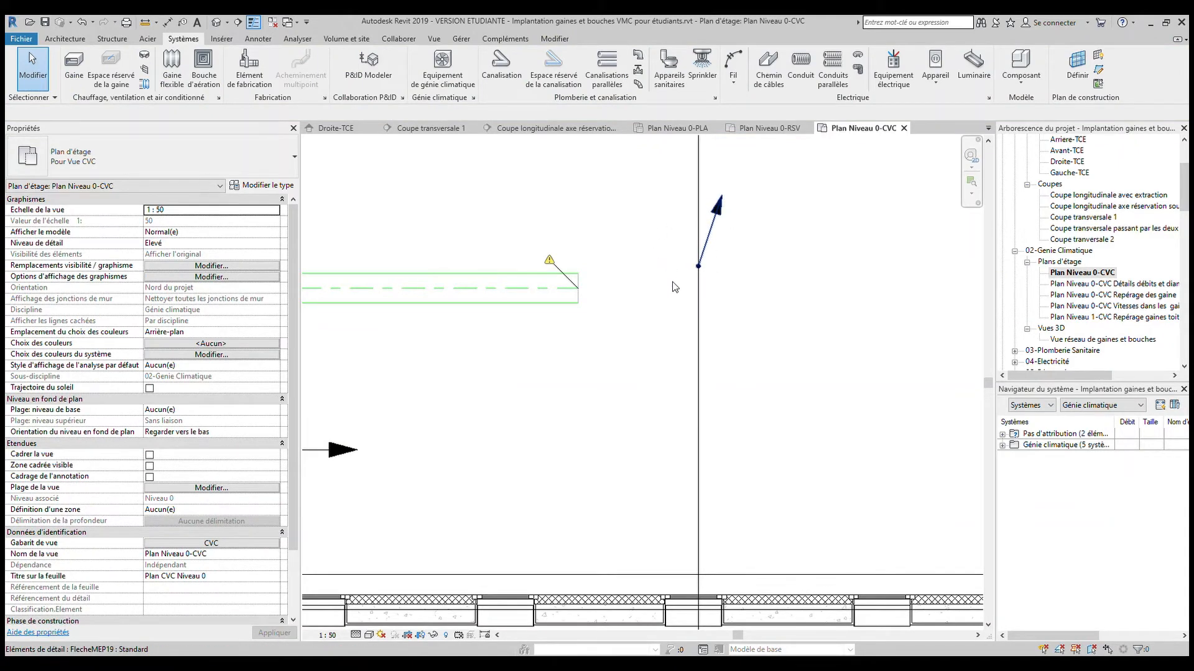
pyautogui.scroll(-3, 695, 285)
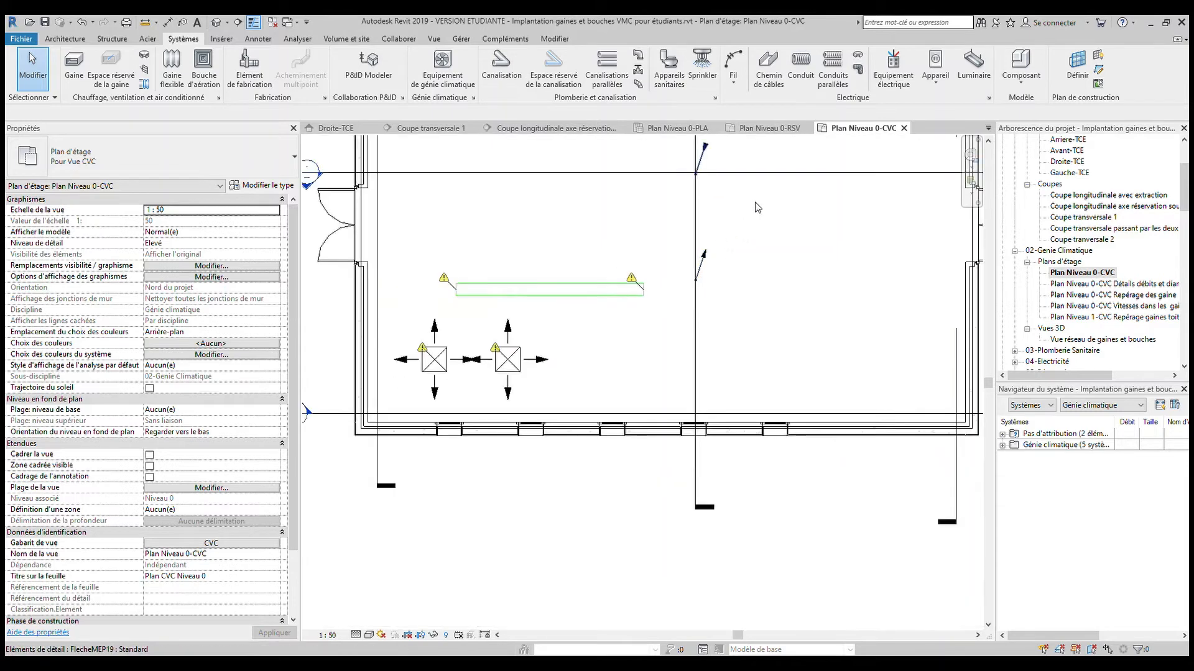
pyautogui.moveTo(766, 210); pyautogui.dragTo(760, 295, button='middle')
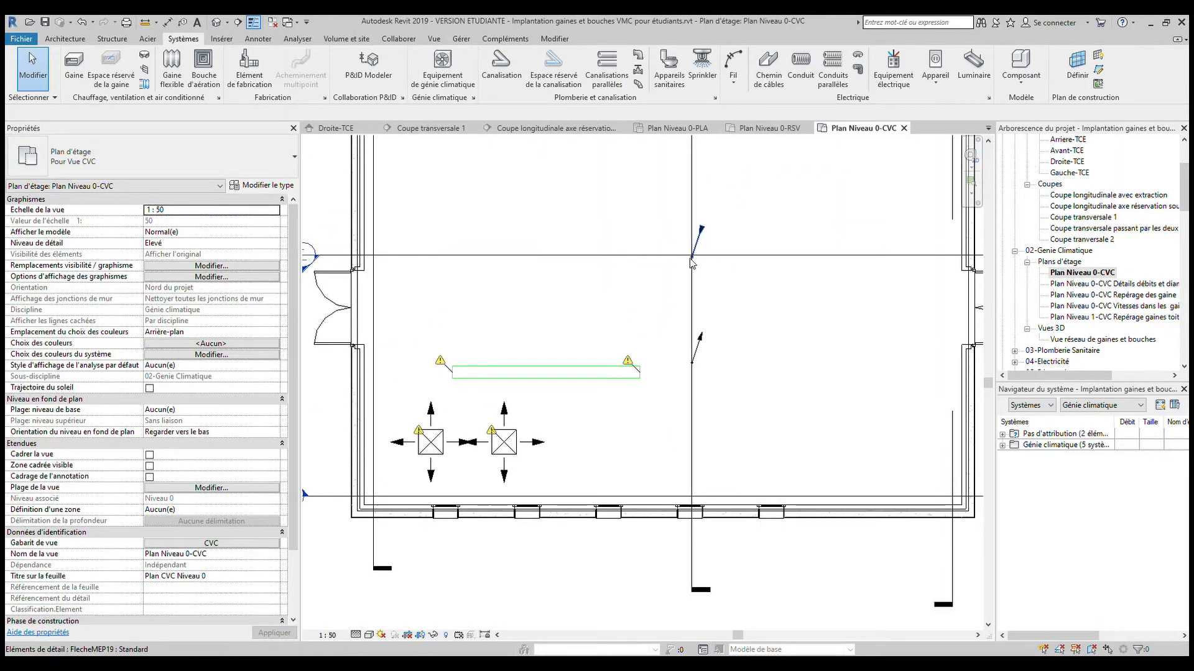
pyautogui.scroll(2, 692, 262)
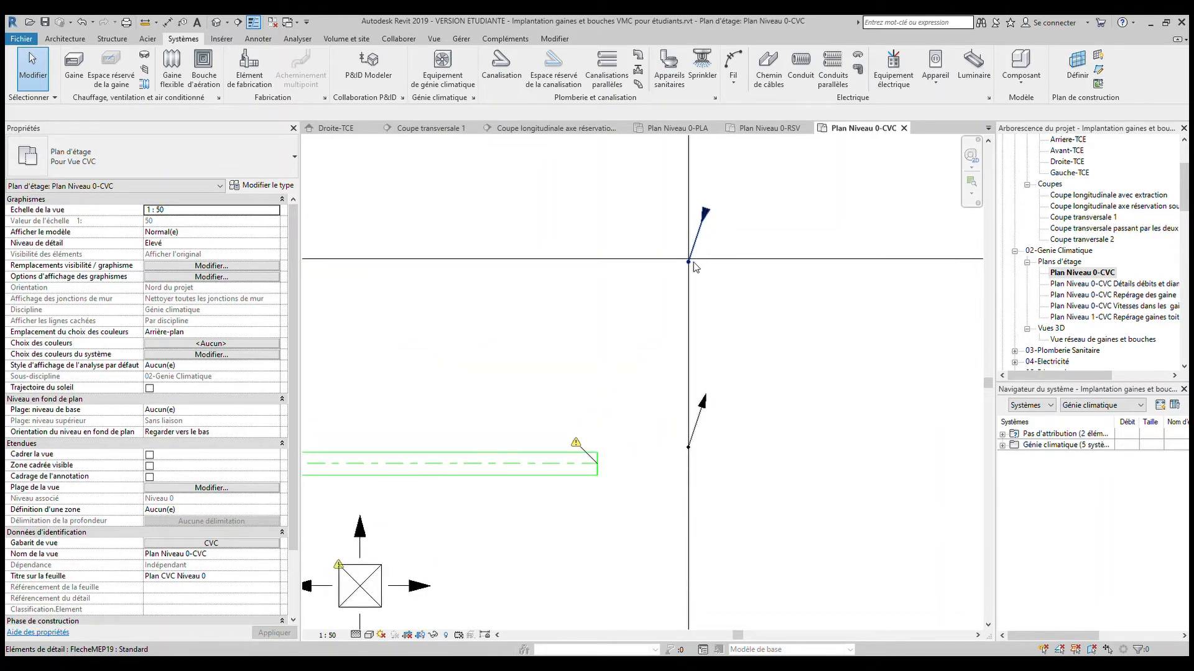
pyautogui.scroll(-3, 692, 262)
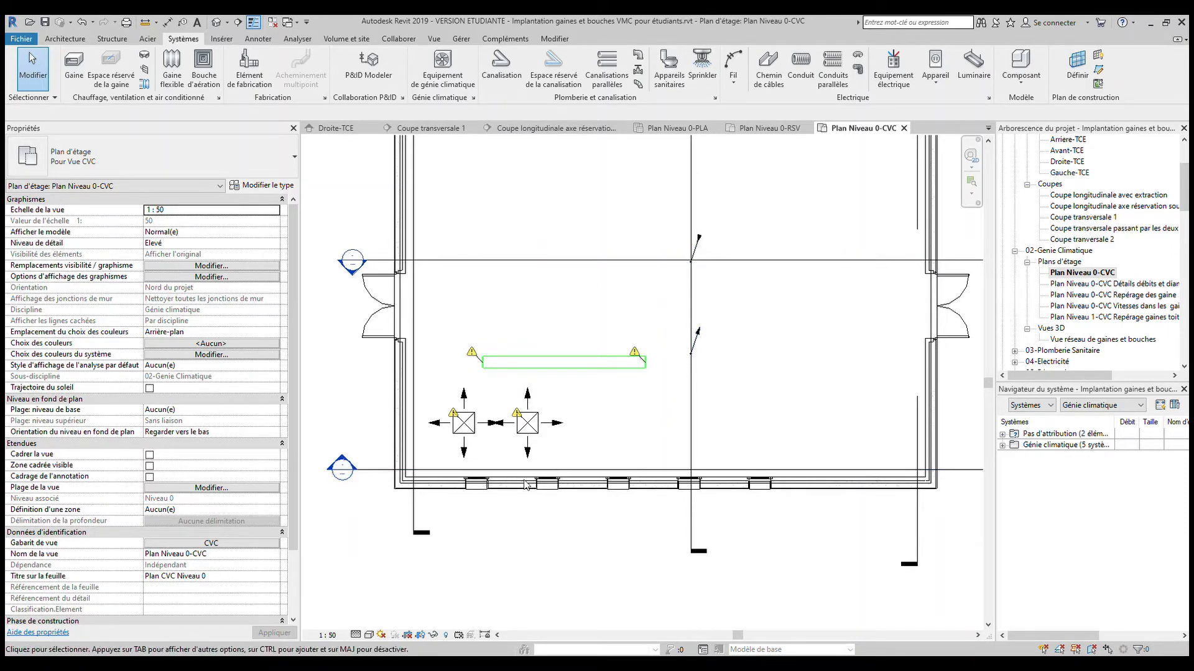
# Connect the supply terminal nearest the left wall to the horizontal duct
pyautogui.scroll(3, 460, 448)
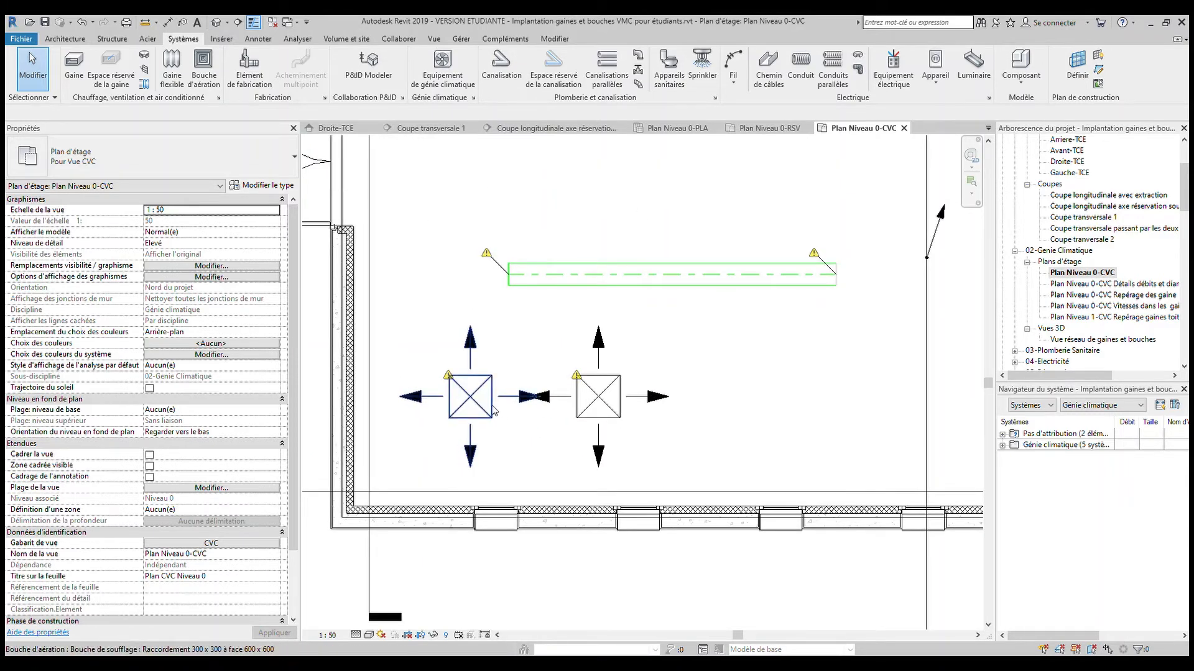
pyautogui.click(494, 410)
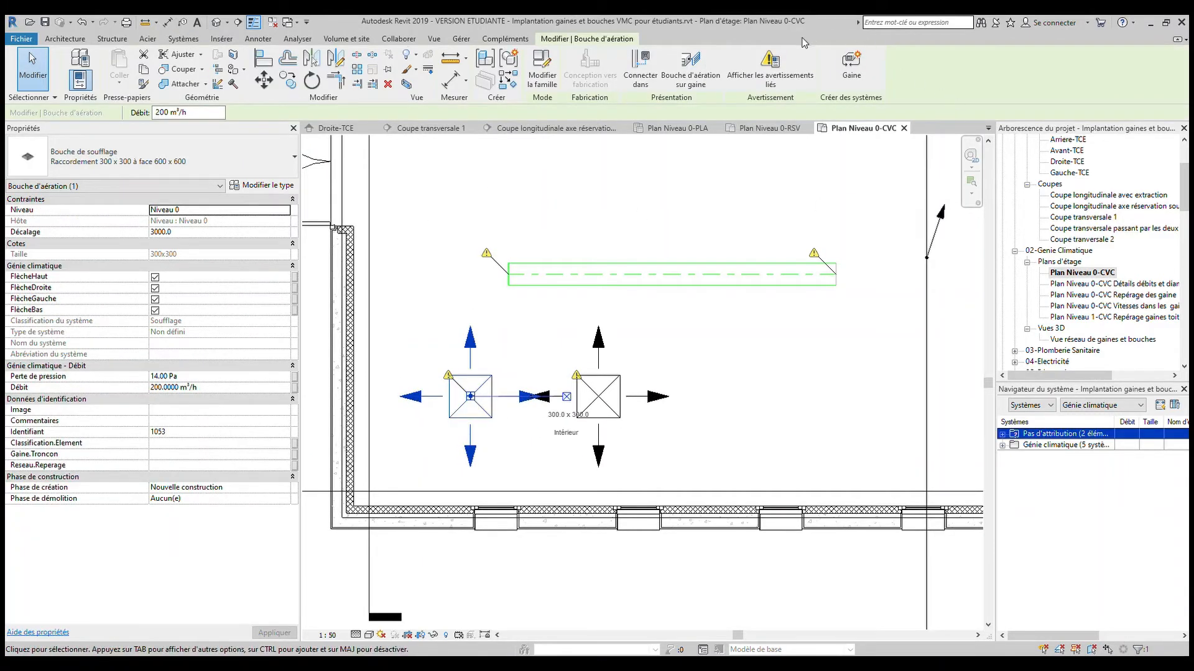
pyautogui.press('Escape')
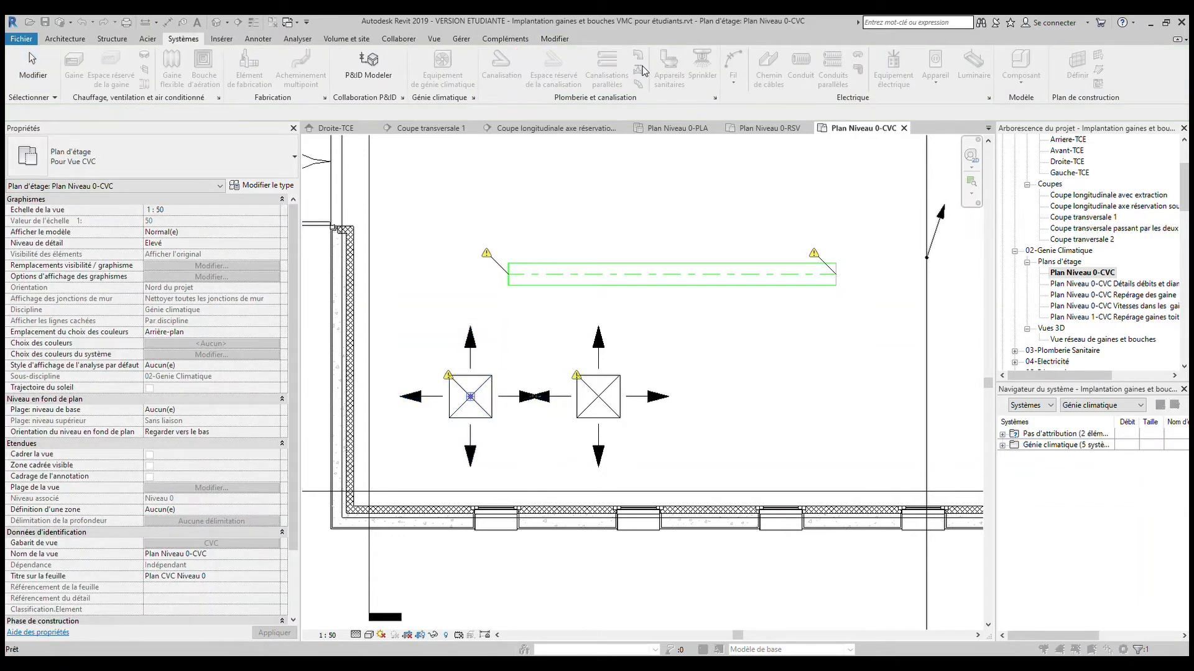
pyautogui.click(595, 277)
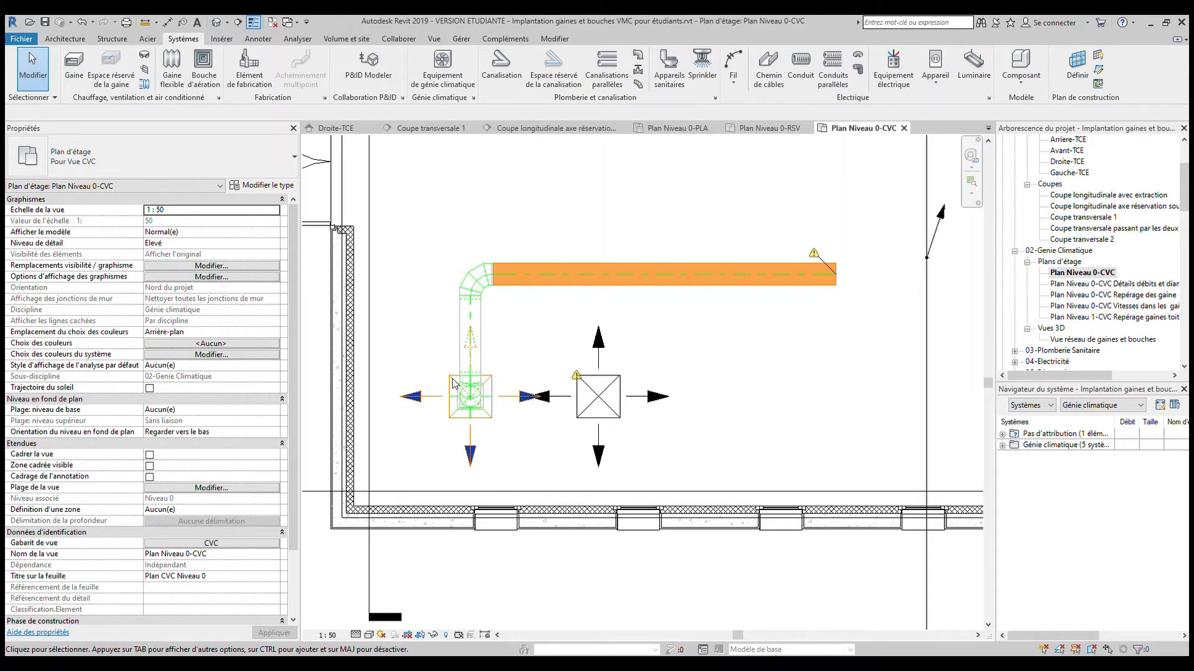
pyautogui.click(615, 177)
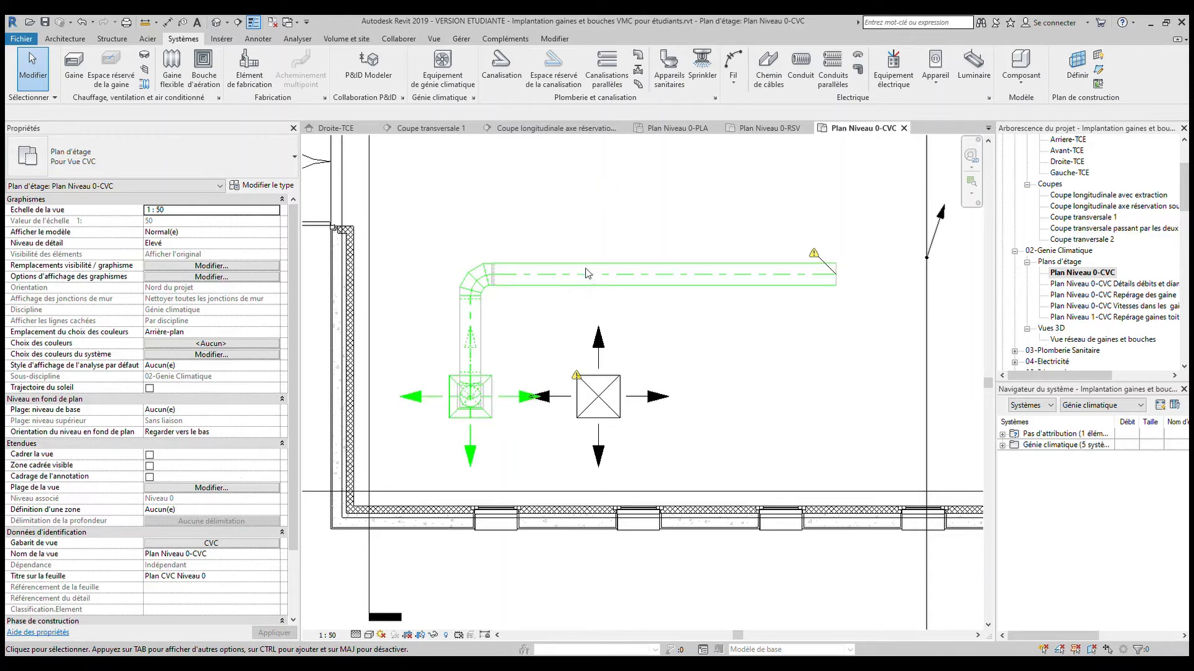
# Change the horizontal duct's system type to Soufflage
pyautogui.click(592, 289)
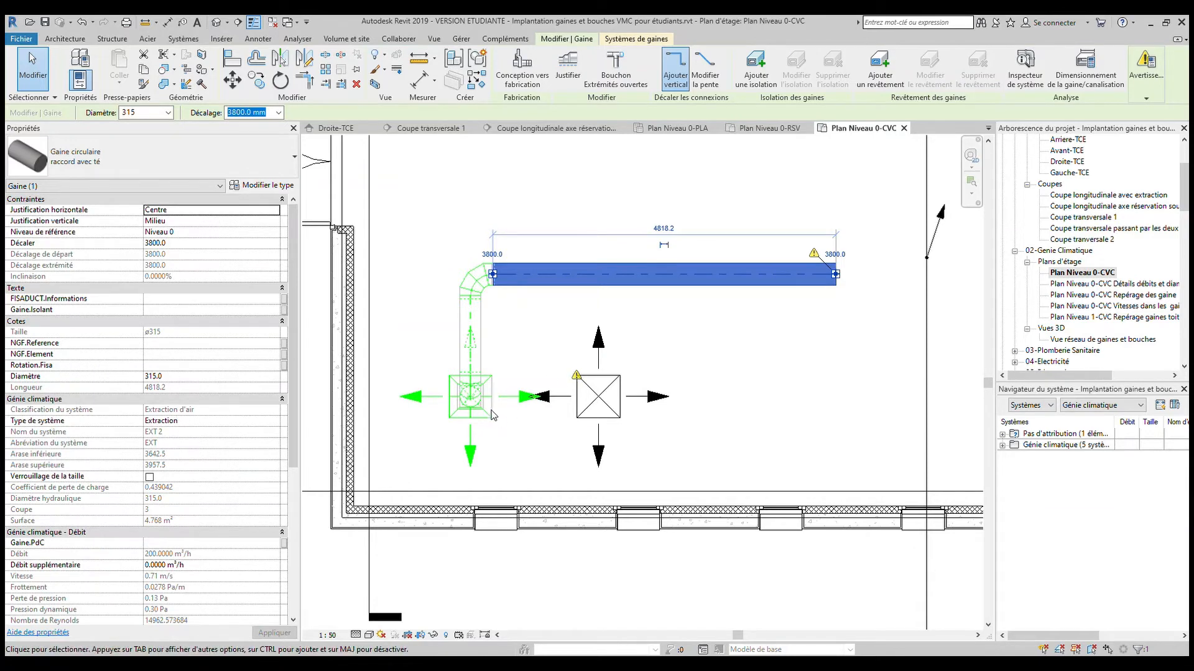
pyautogui.click(271, 422)
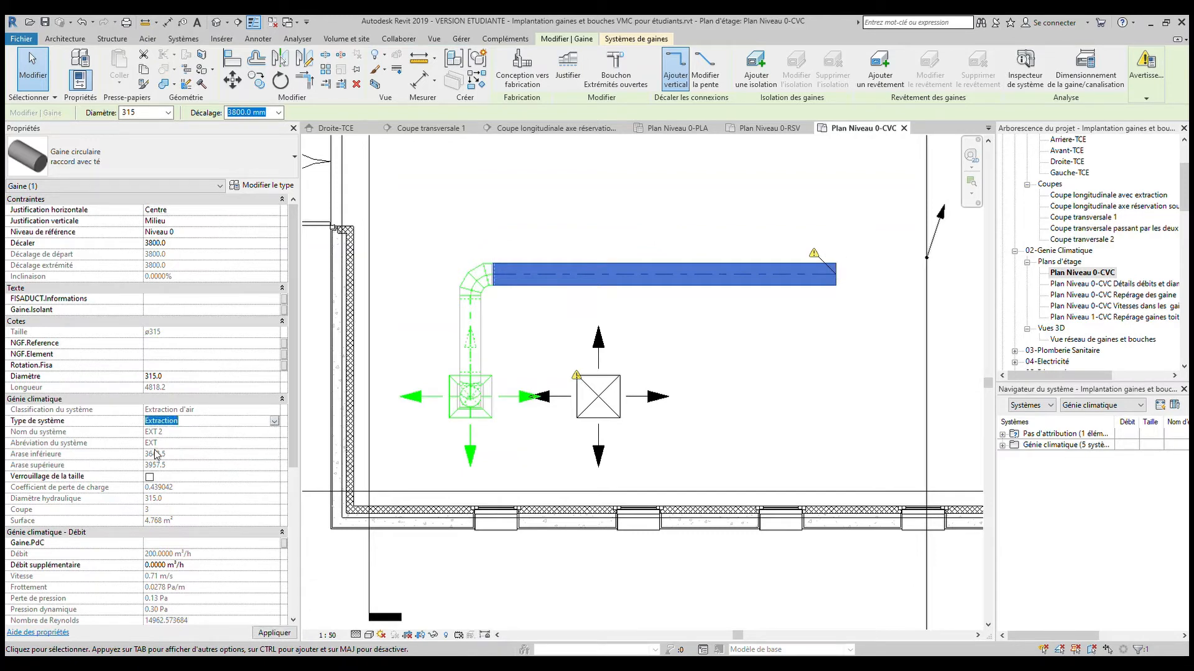
pyautogui.click(154, 451)
pyautogui.click(275, 636)
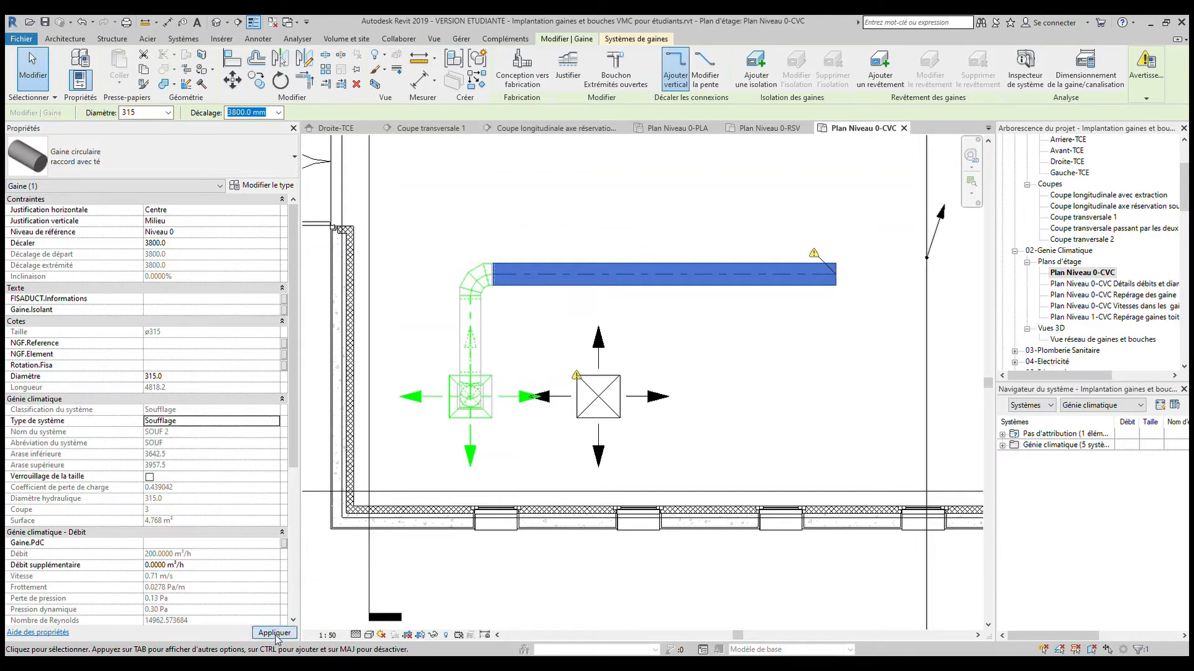
pyautogui.click(417, 268)
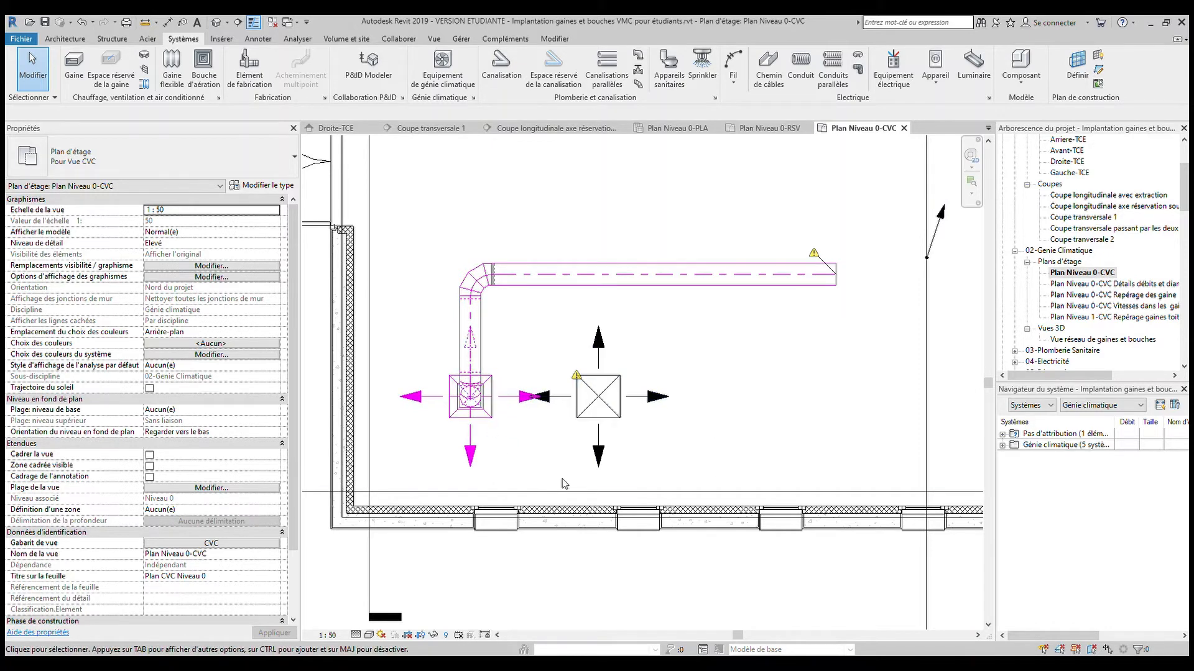
# Connect the second supply terminal to the horizontal main duct
pyautogui.click(615, 414)
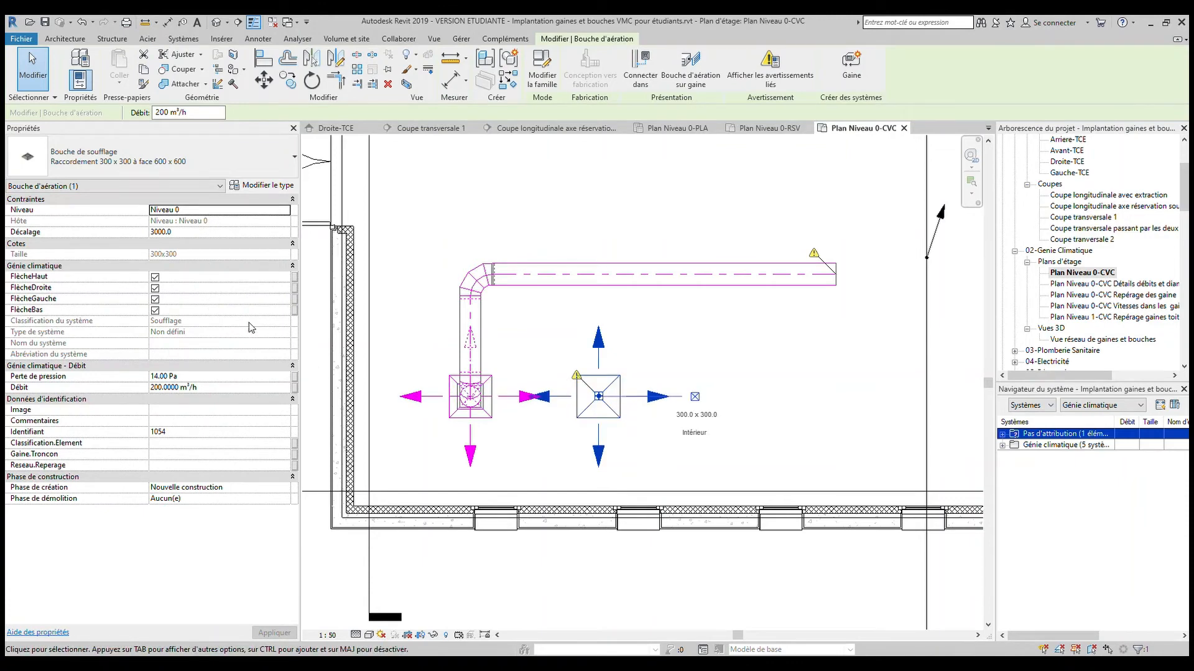
pyautogui.click(641, 77)
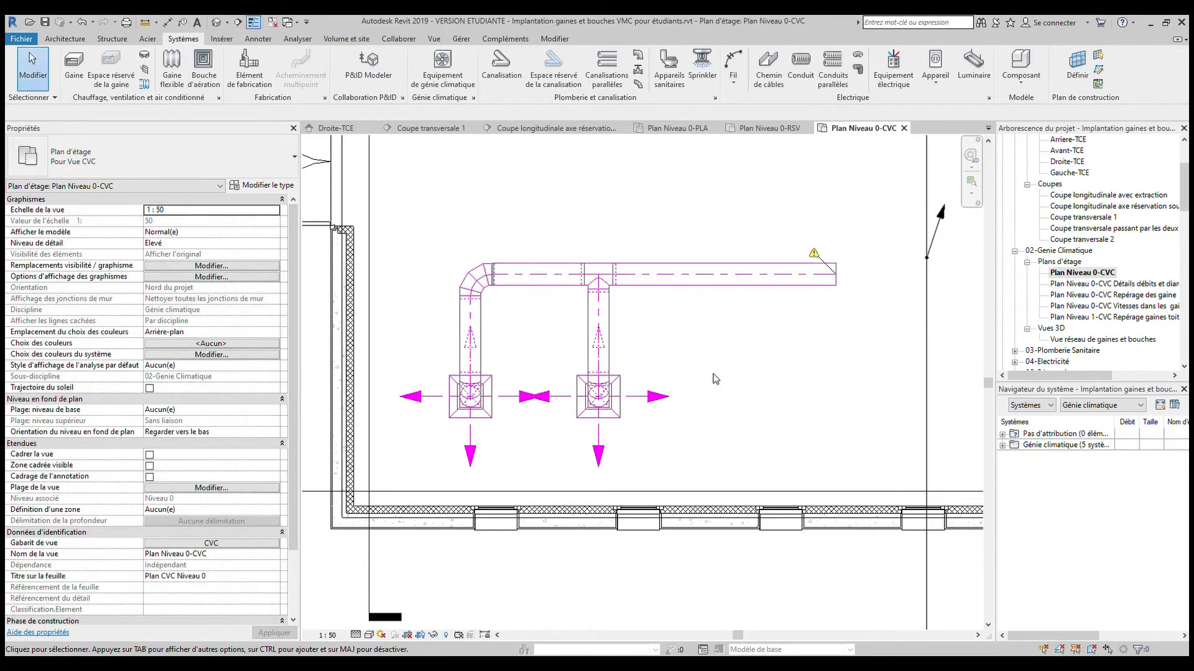
pyautogui.scroll(-1, 724, 374)
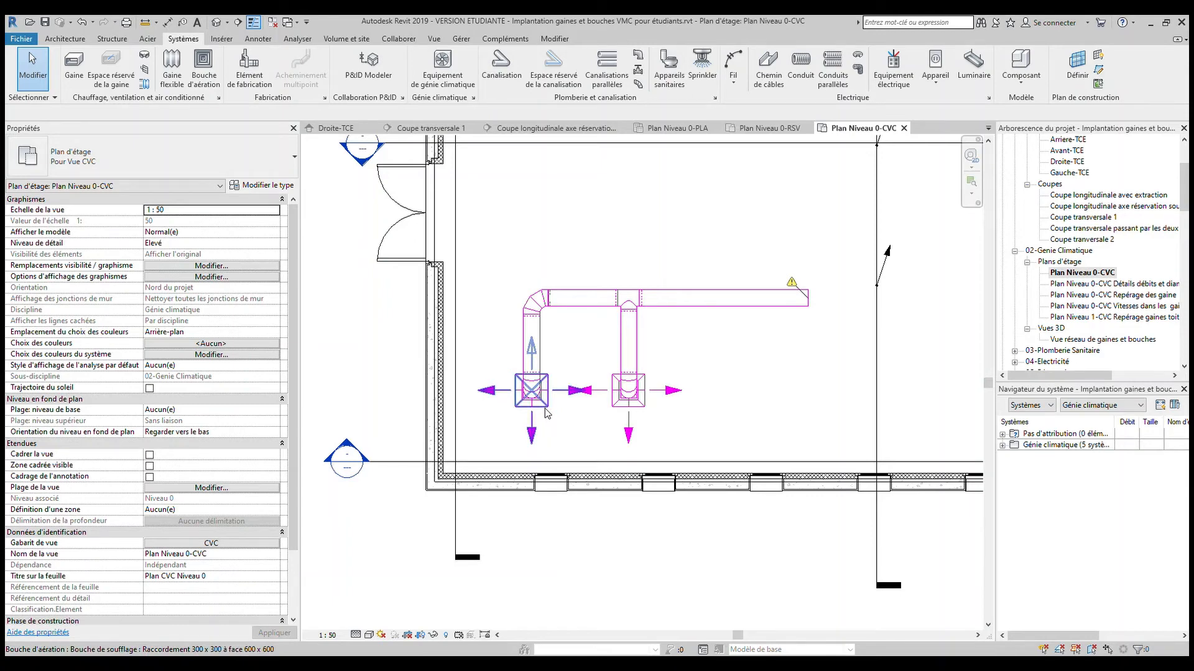
pyautogui.press('Tab')
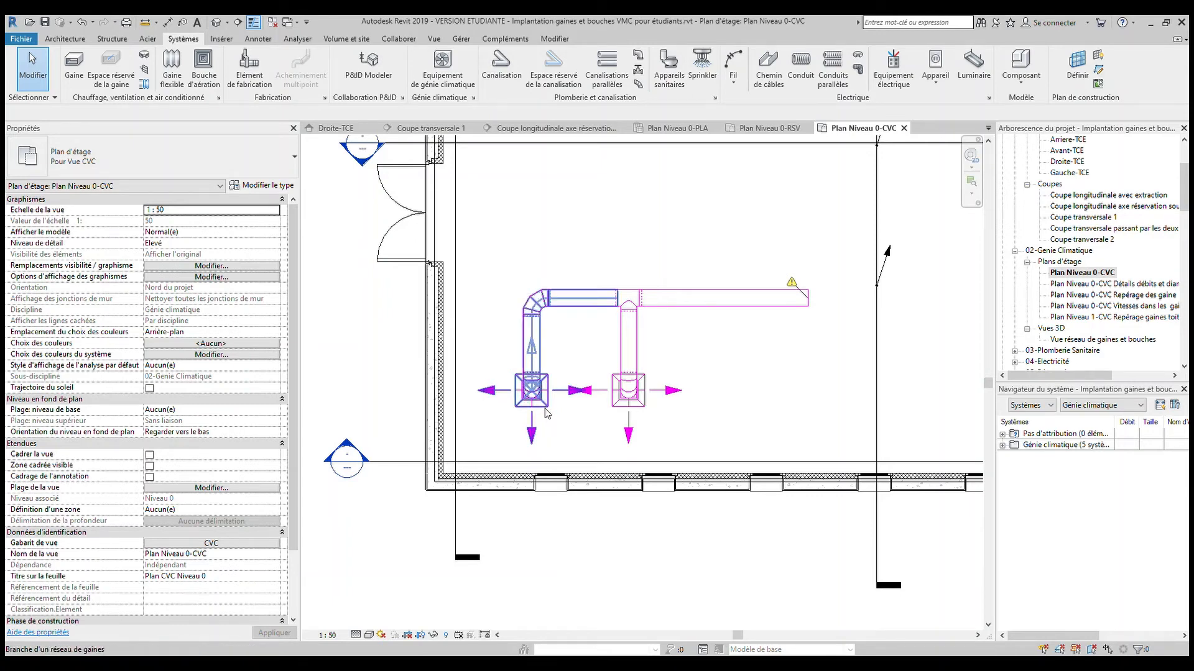
pyautogui.press('Tab')
pyautogui.press('Tab')
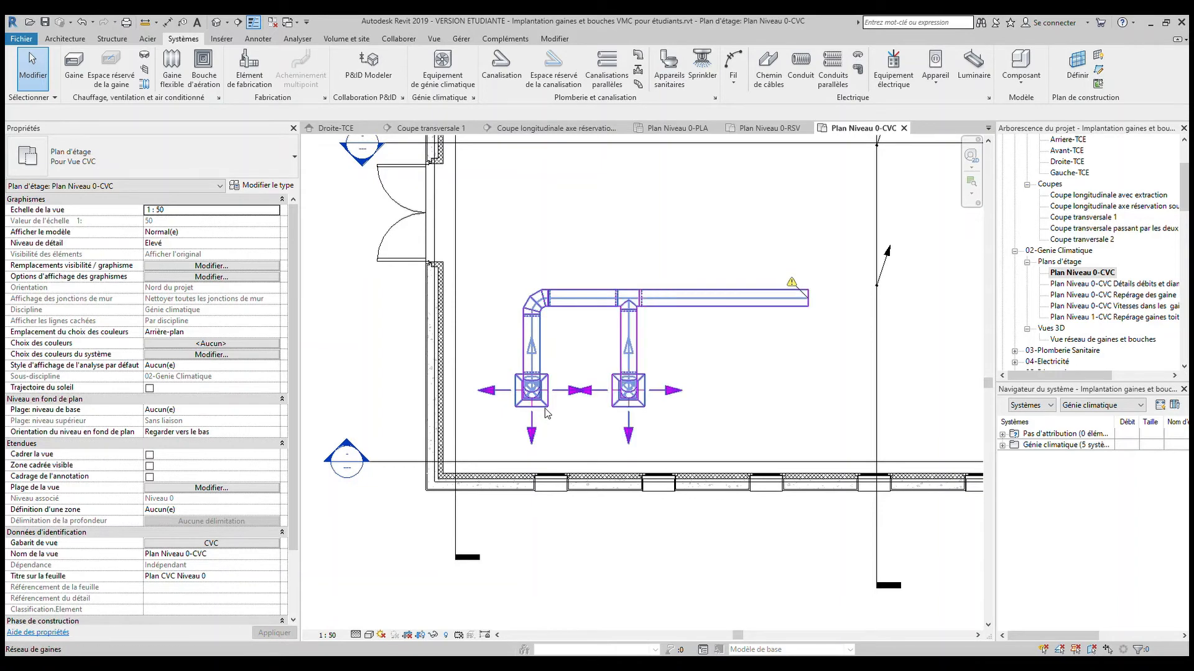
pyautogui.click(551, 421)
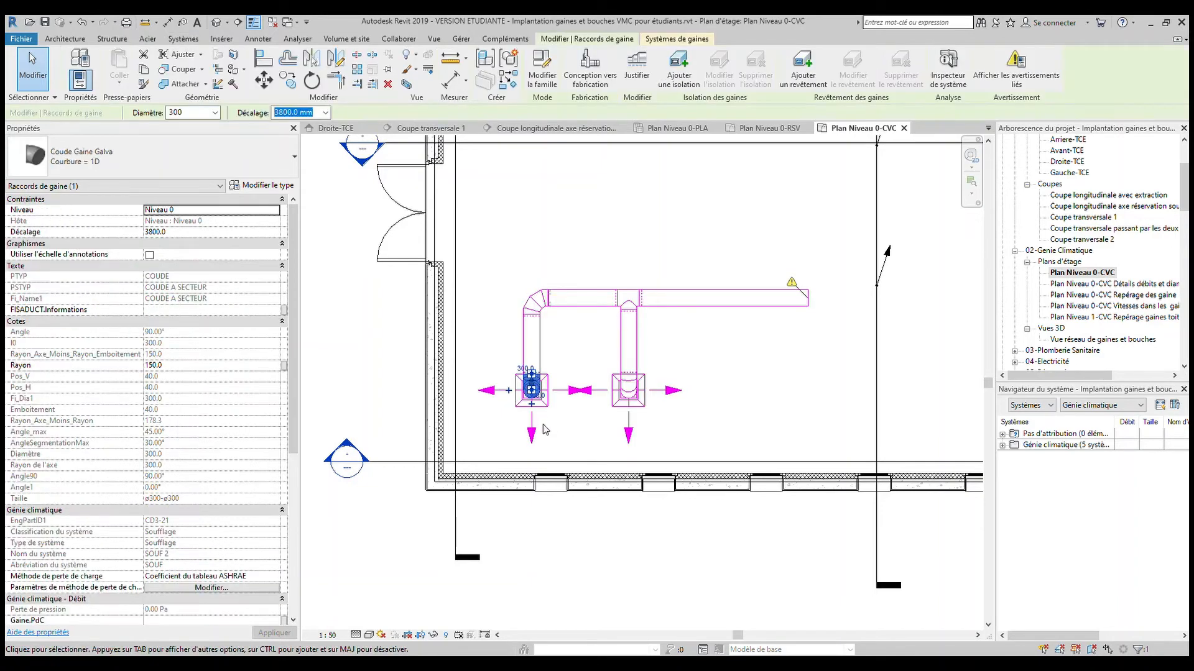
pyautogui.click(561, 429)
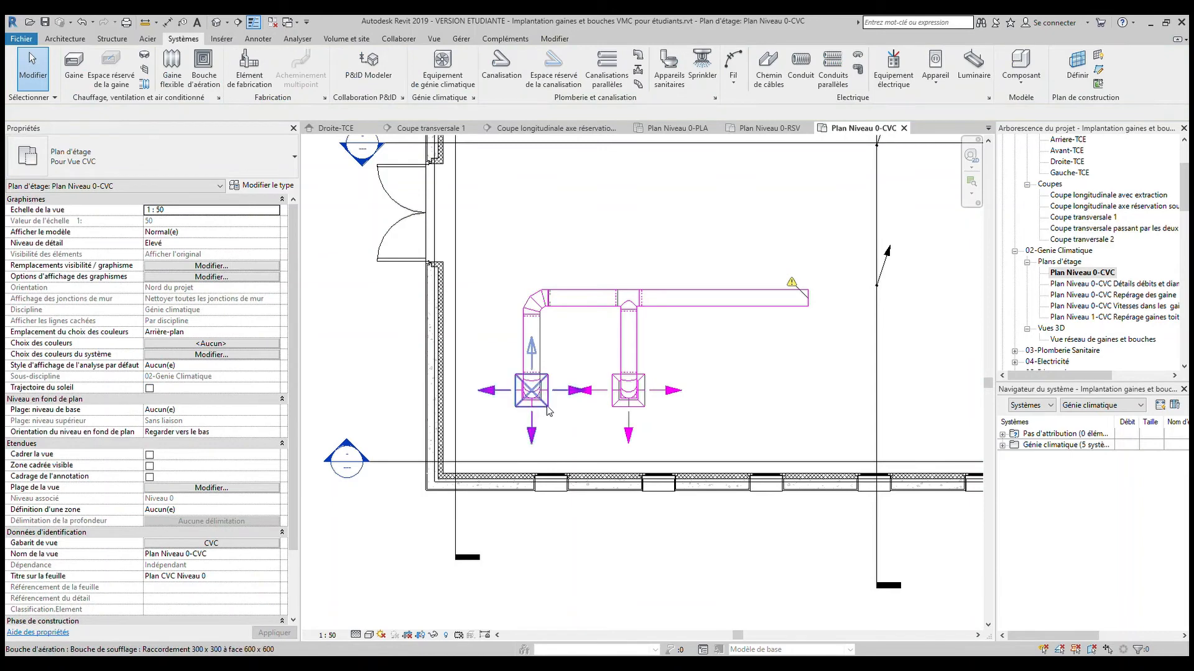
# Select the whole supply duct network connected to the two terminals and size its ducts automatically with the duct/pipe sizing tool
pyautogui.press('Tab')
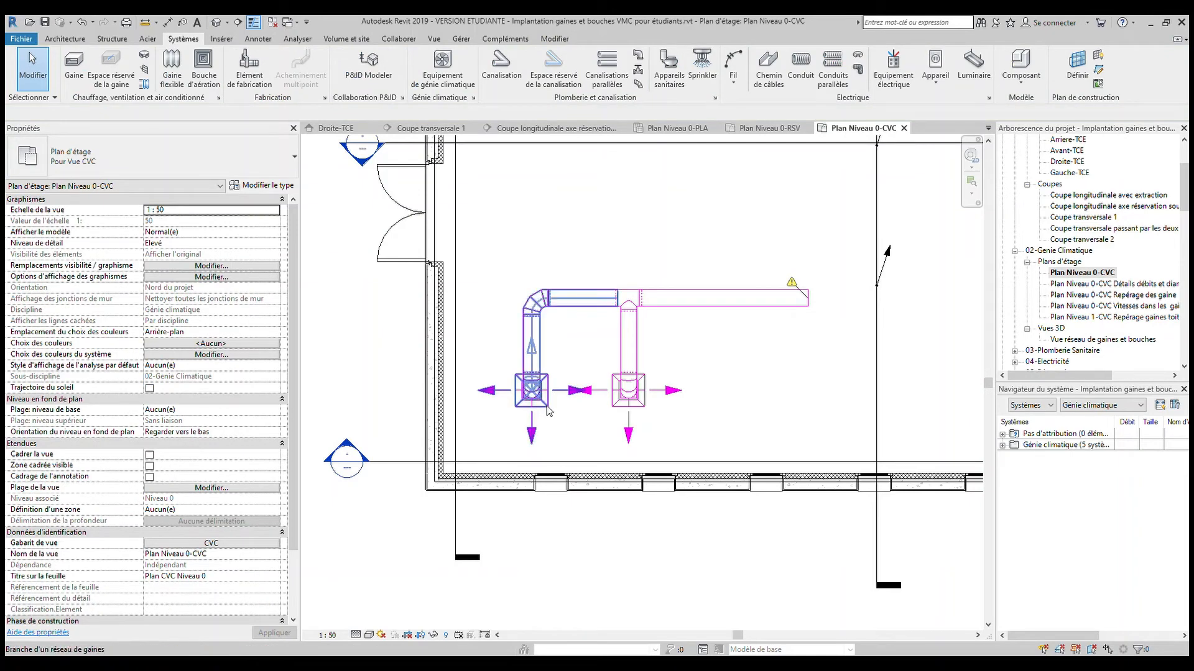
pyautogui.press('Tab')
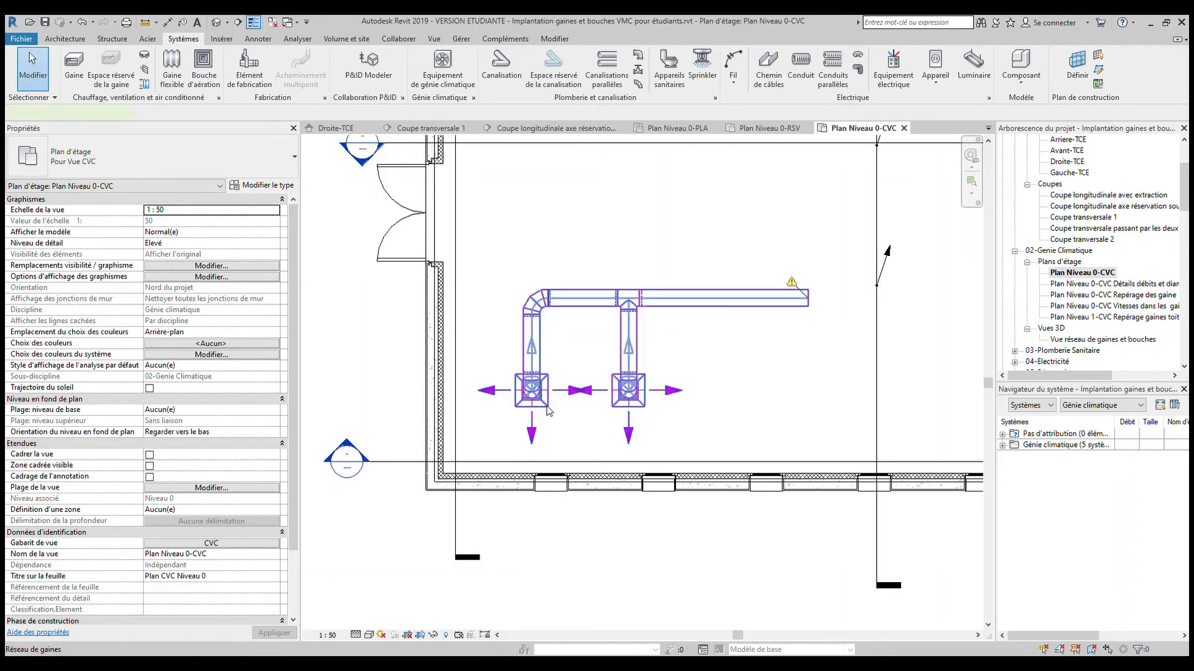
pyautogui.click(548, 411)
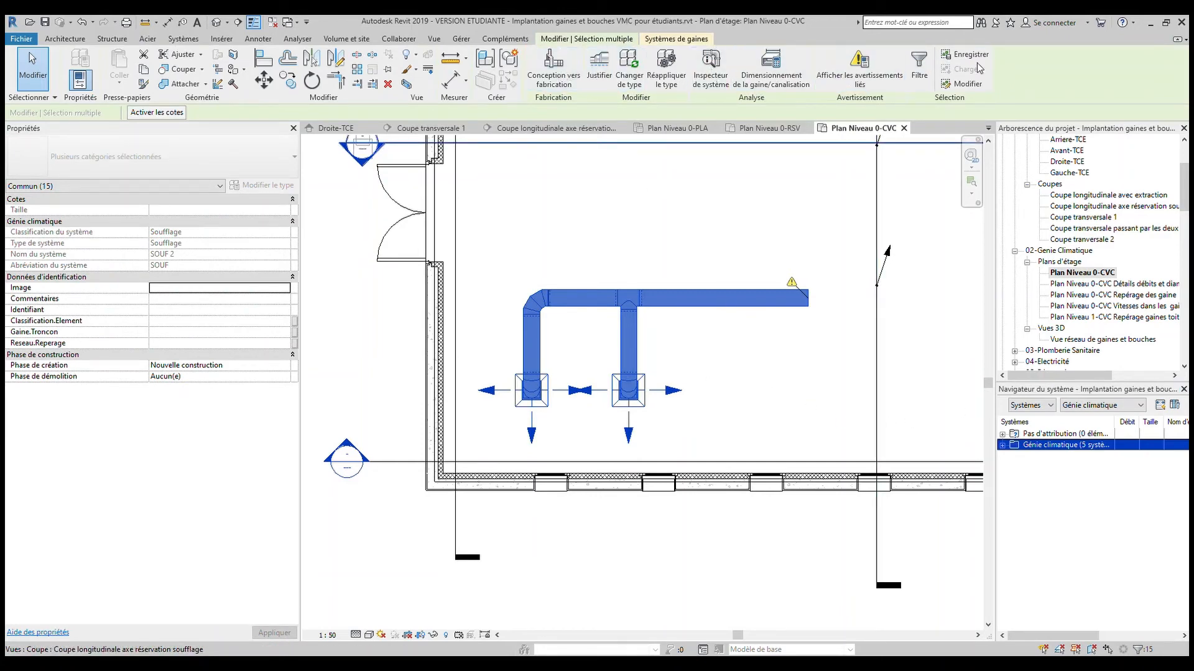
pyautogui.click(768, 77)
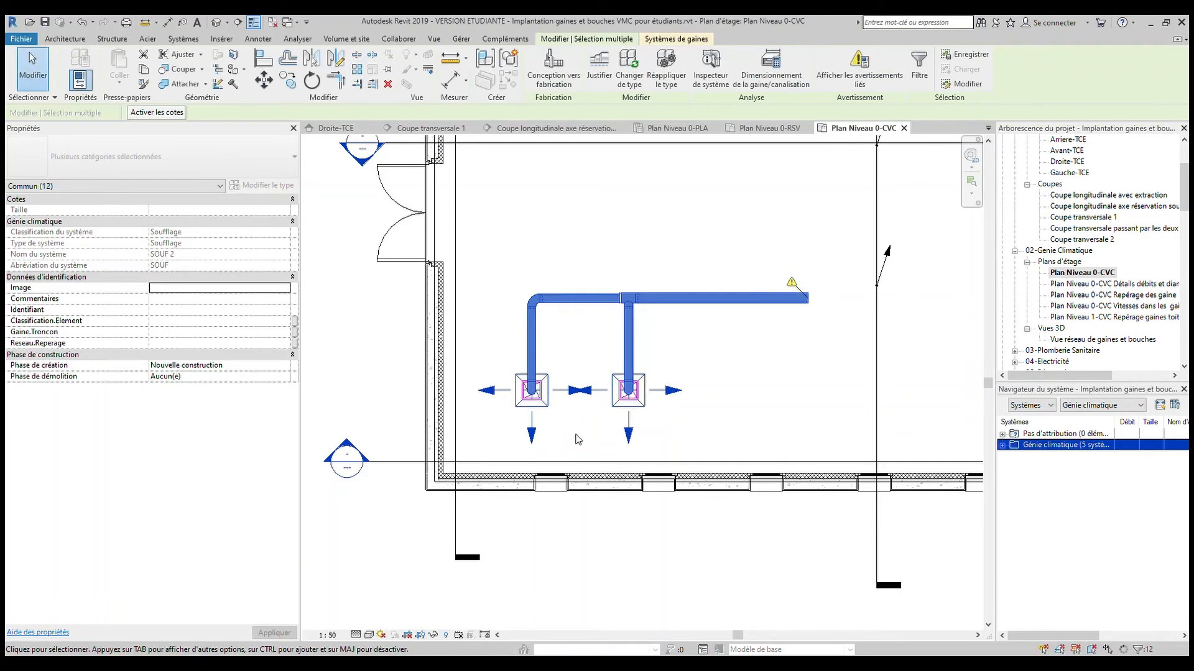
pyautogui.click(575, 441)
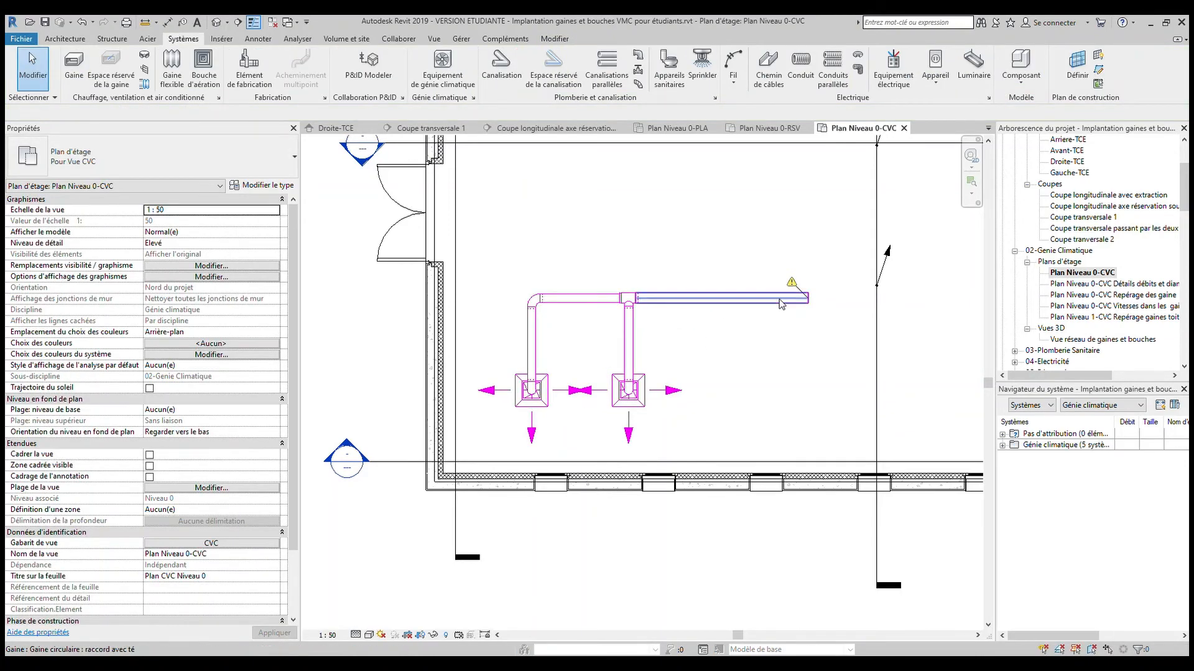
# Align the horizontal main duct's centreline with the base point of the arrow symbol beyond its open end
pyautogui.scroll(1, 723, 391)
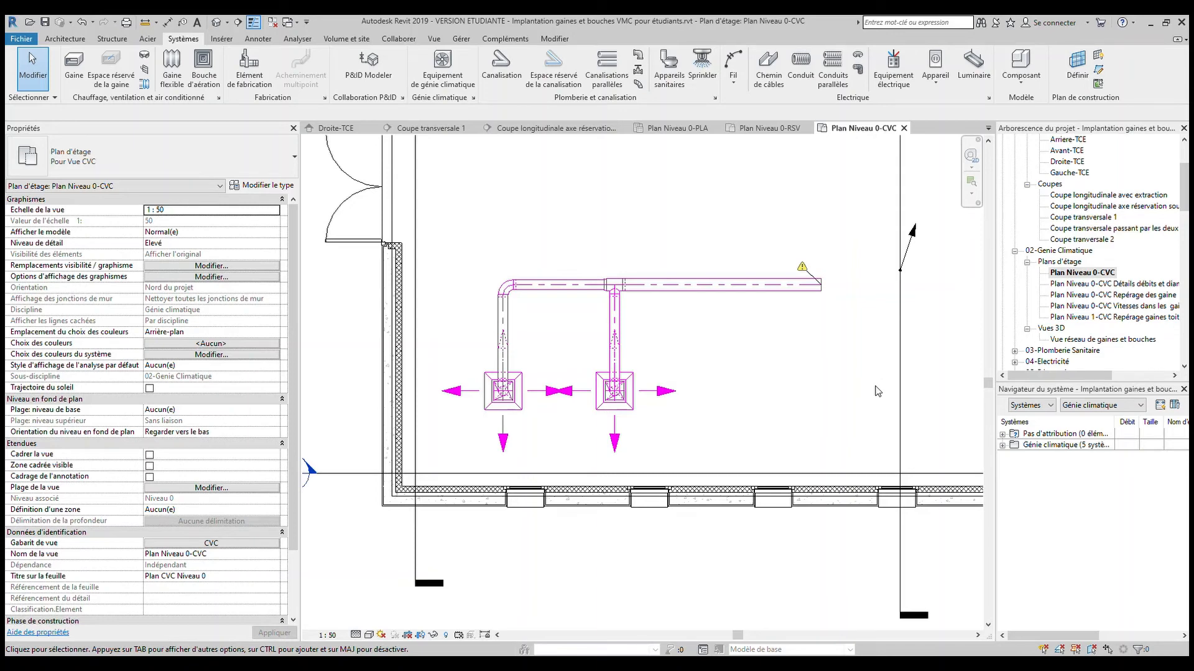
pyautogui.scroll(3, 899, 272)
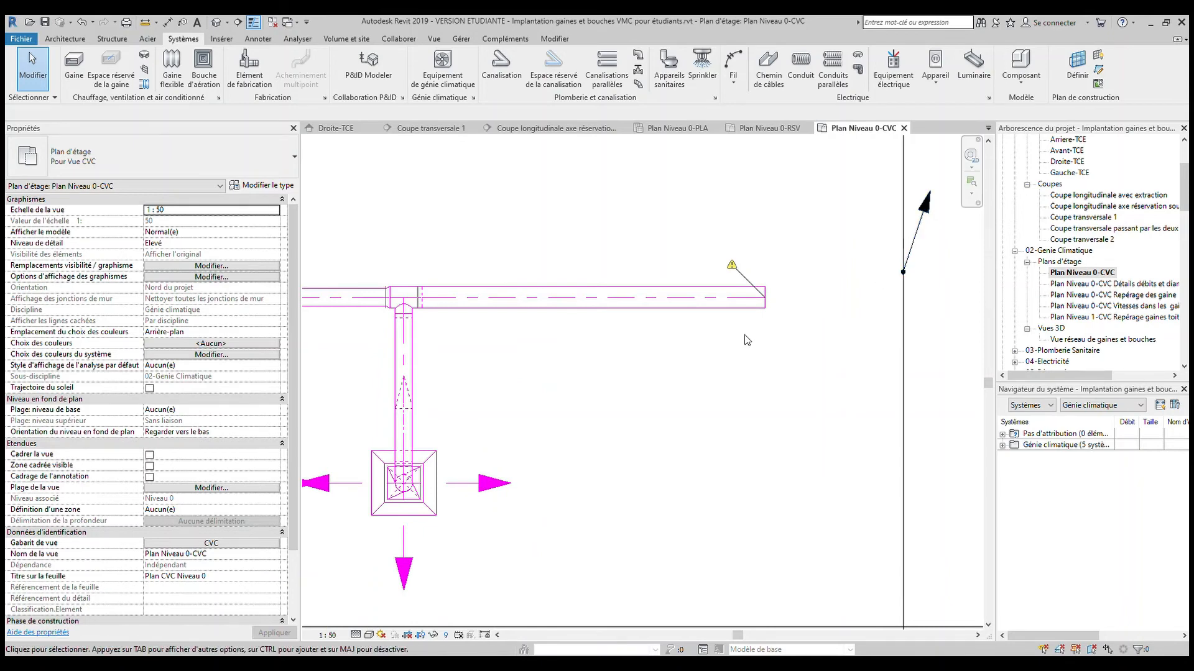
pyautogui.click(556, 40)
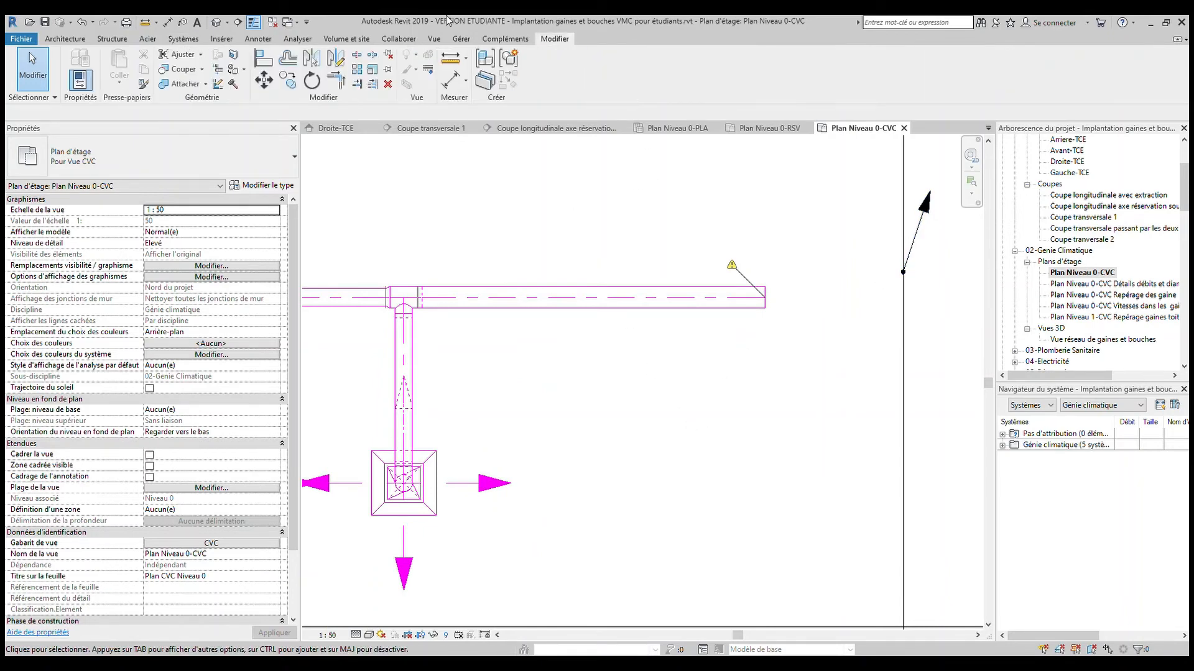
pyautogui.click(274, 62)
pyautogui.click(910, 273)
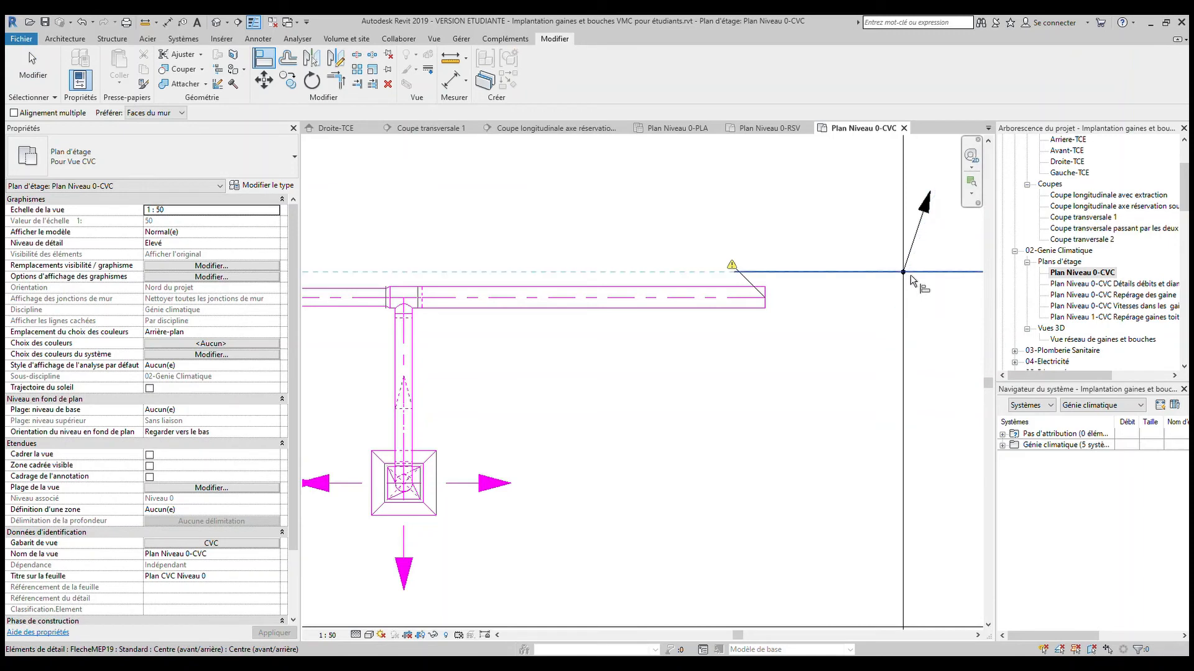
pyautogui.click(716, 309)
pyautogui.scroll(-4, 734, 348)
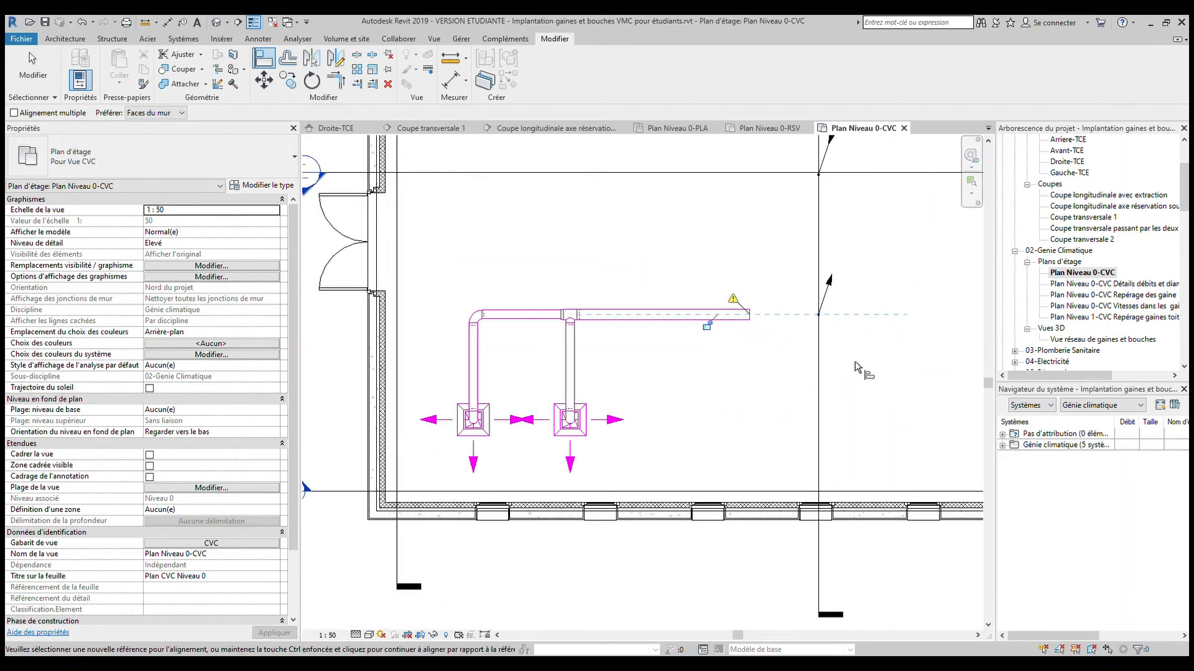
pyautogui.press('Escape')
pyautogui.press('Escape')
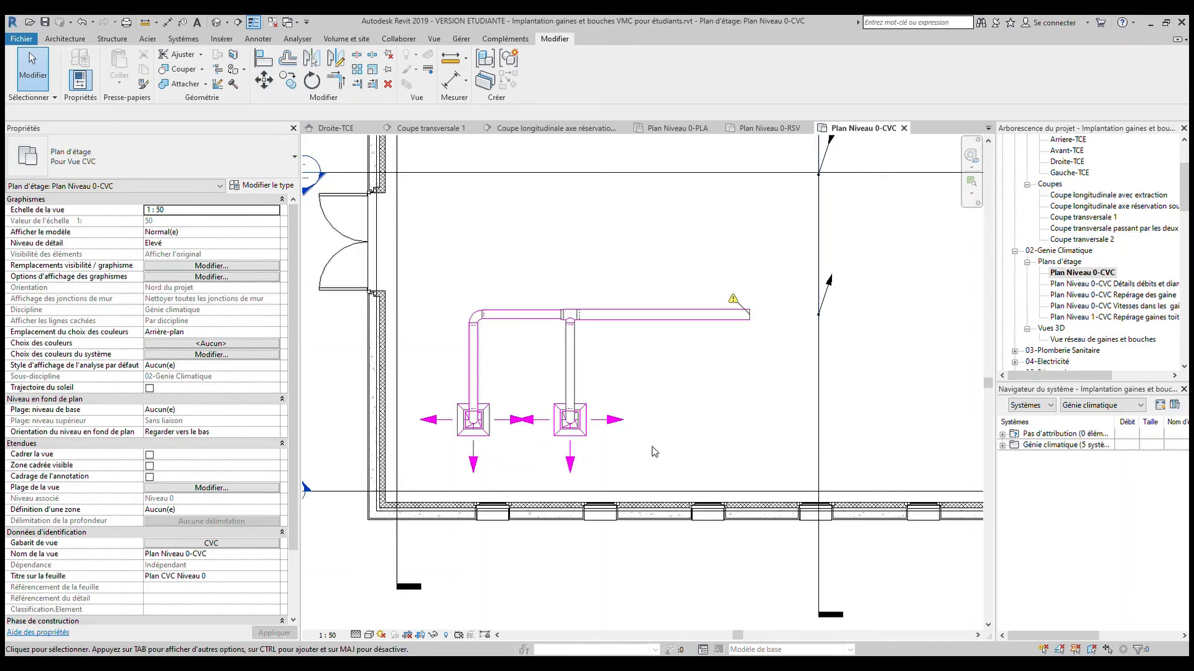
# Inspect the airflow properties of the main duct past the tee and of the second supply terminal
pyautogui.scroll(-3, 853, 435)
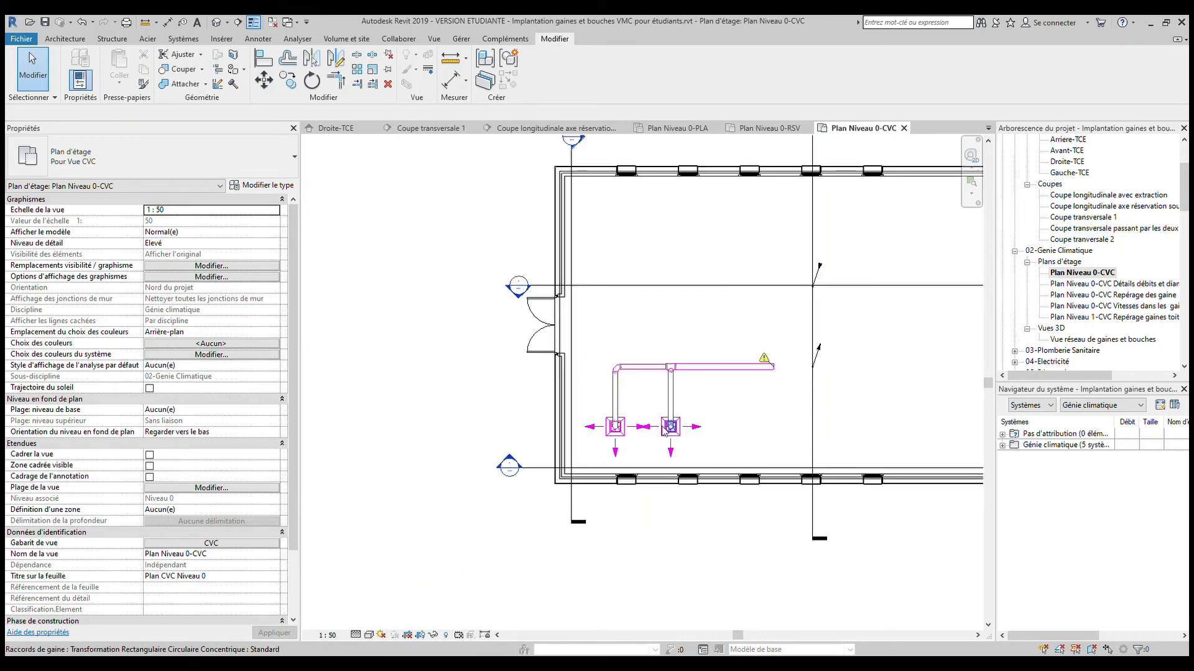
pyautogui.scroll(-1, 853, 427)
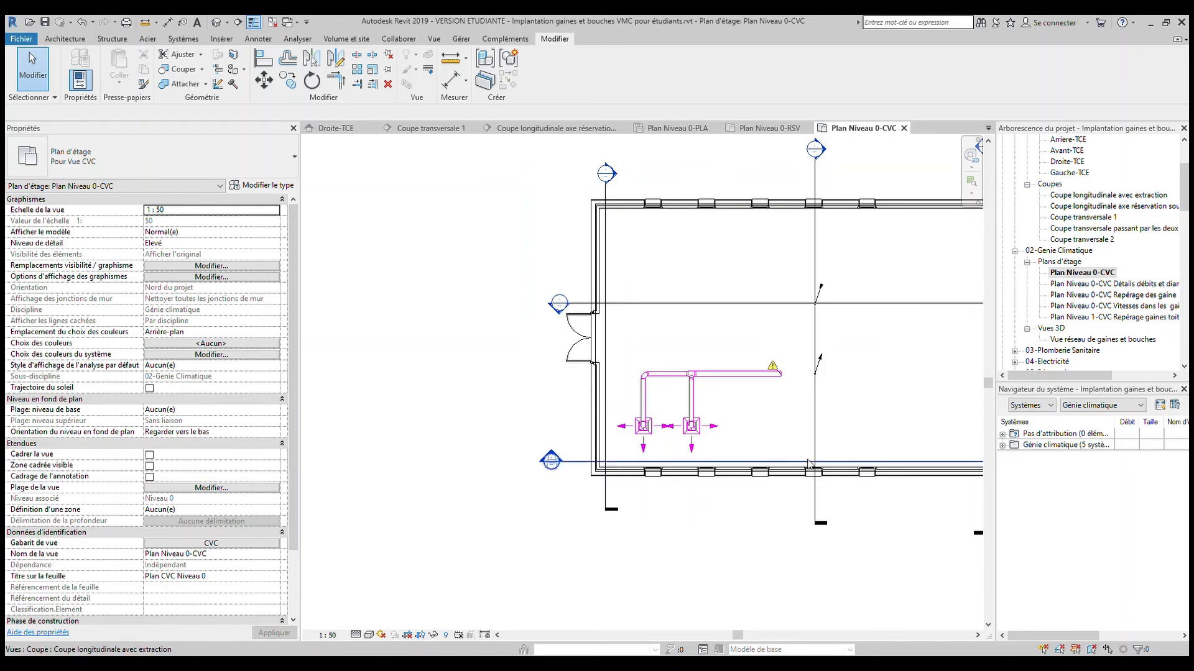
pyautogui.moveTo(933, 425); pyautogui.dragTo(780, 416, button='middle')
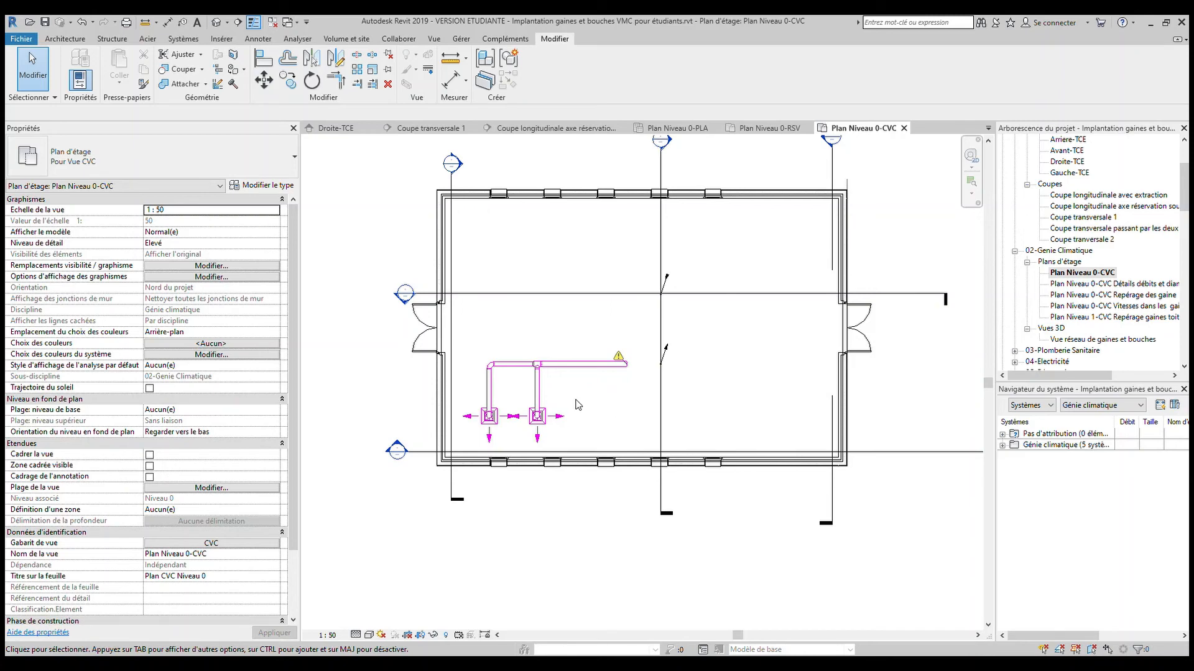
pyautogui.scroll(5, 576, 405)
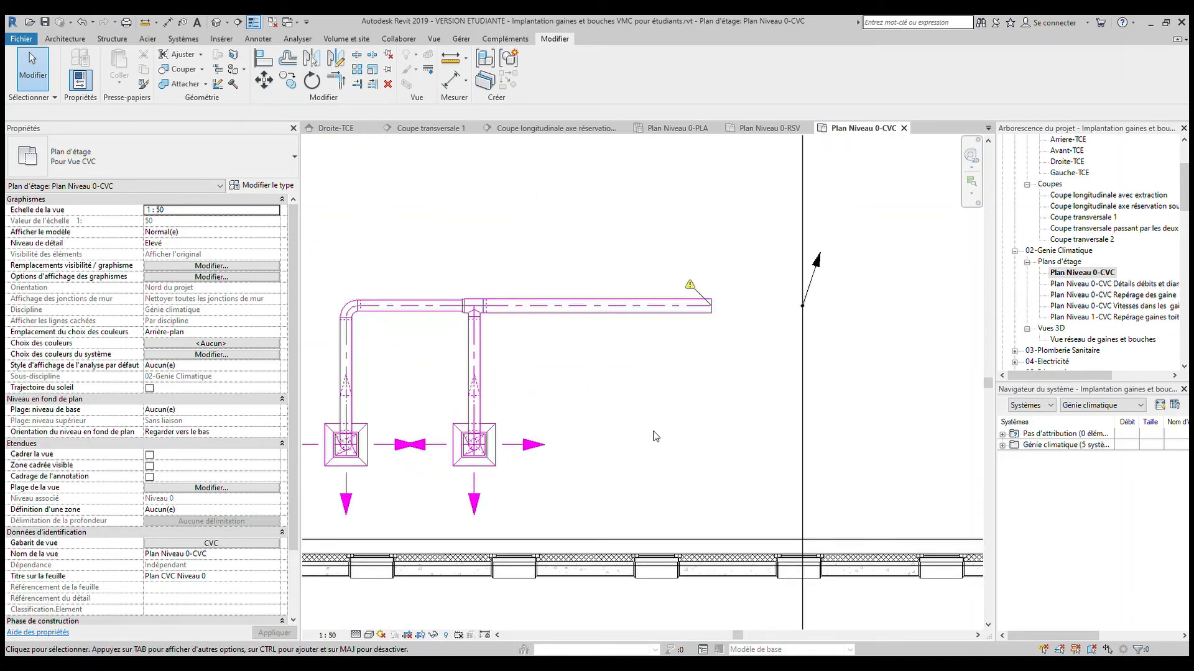
pyautogui.click(582, 317)
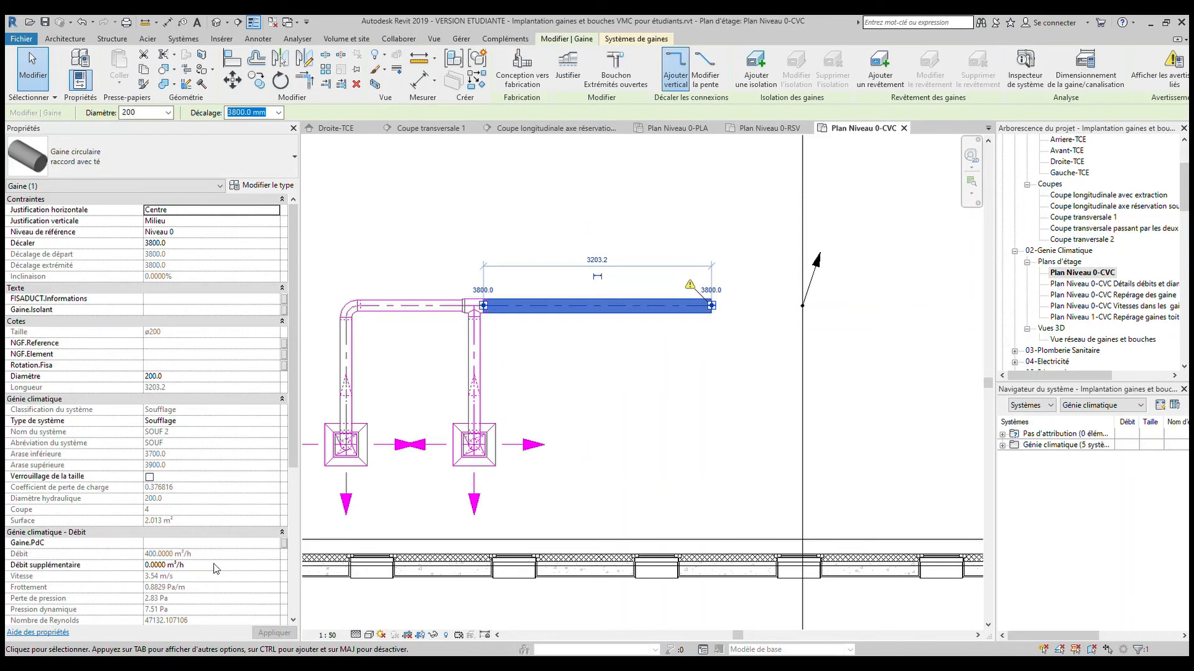
pyautogui.click(491, 471)
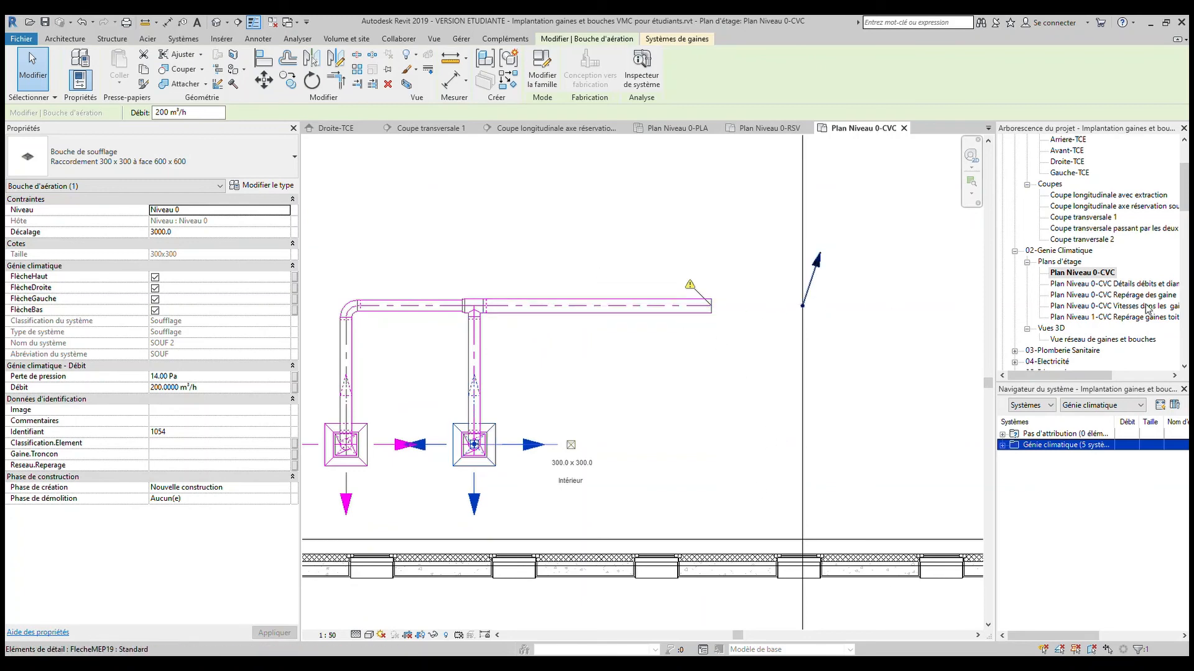
# Open the Coupe transversale 1 section and expand the Génie climatique Soufflage systems in the system browser
pyautogui.doubleClick(1105, 217)
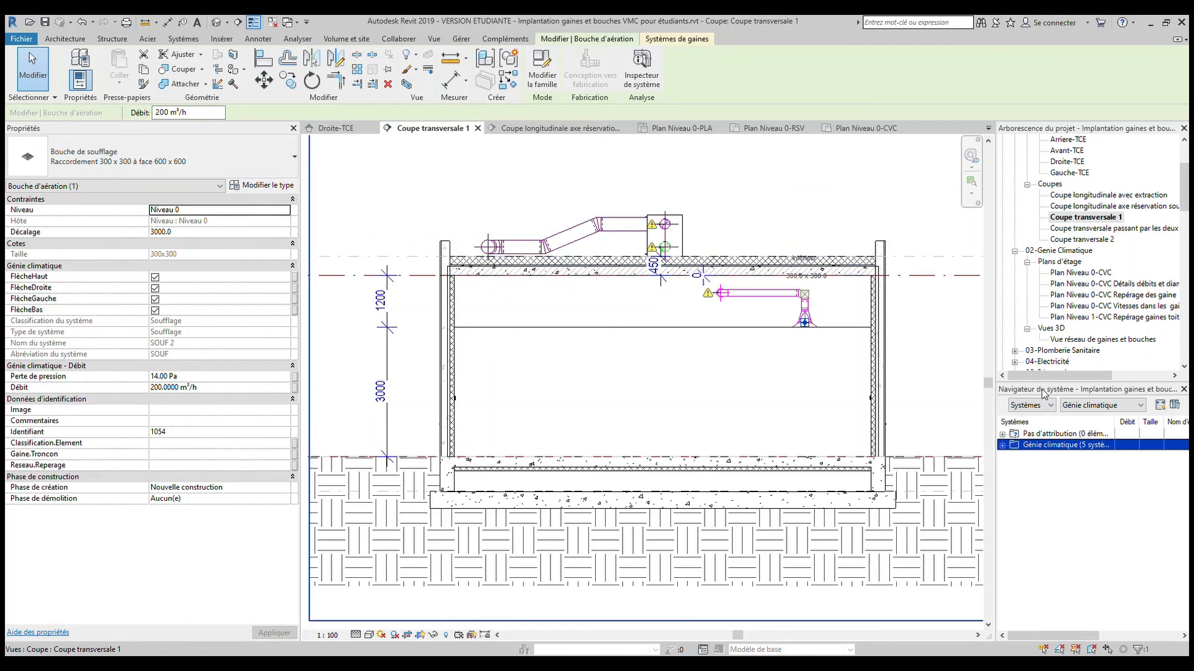
pyautogui.click(1002, 445)
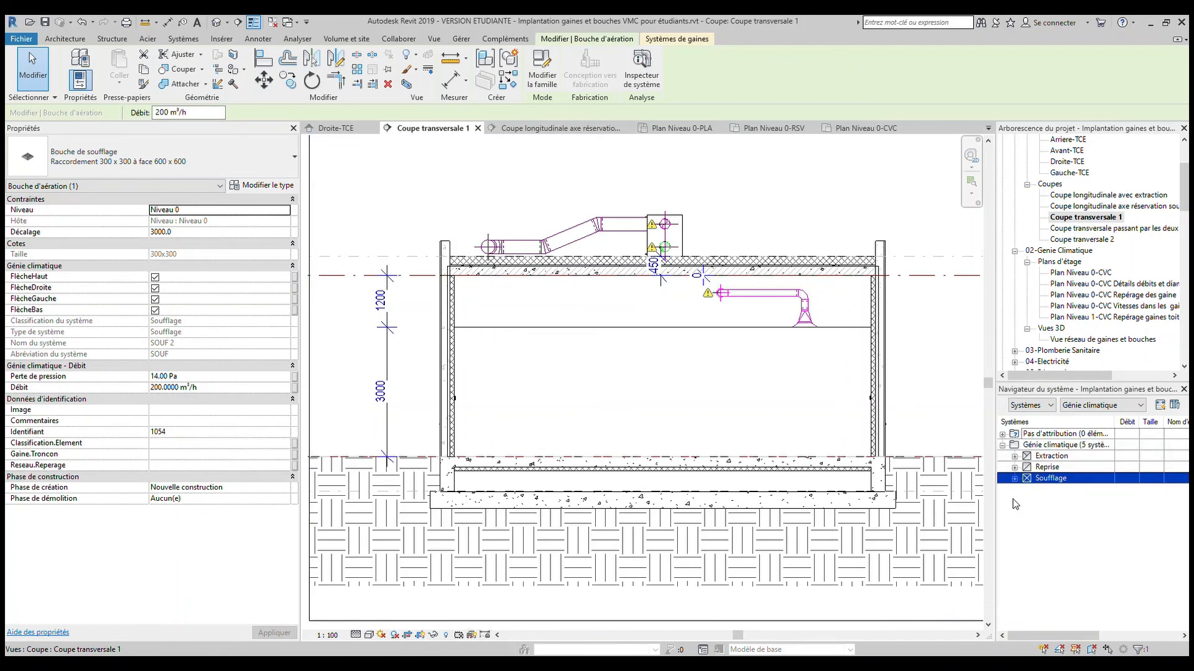
pyautogui.click(1015, 478)
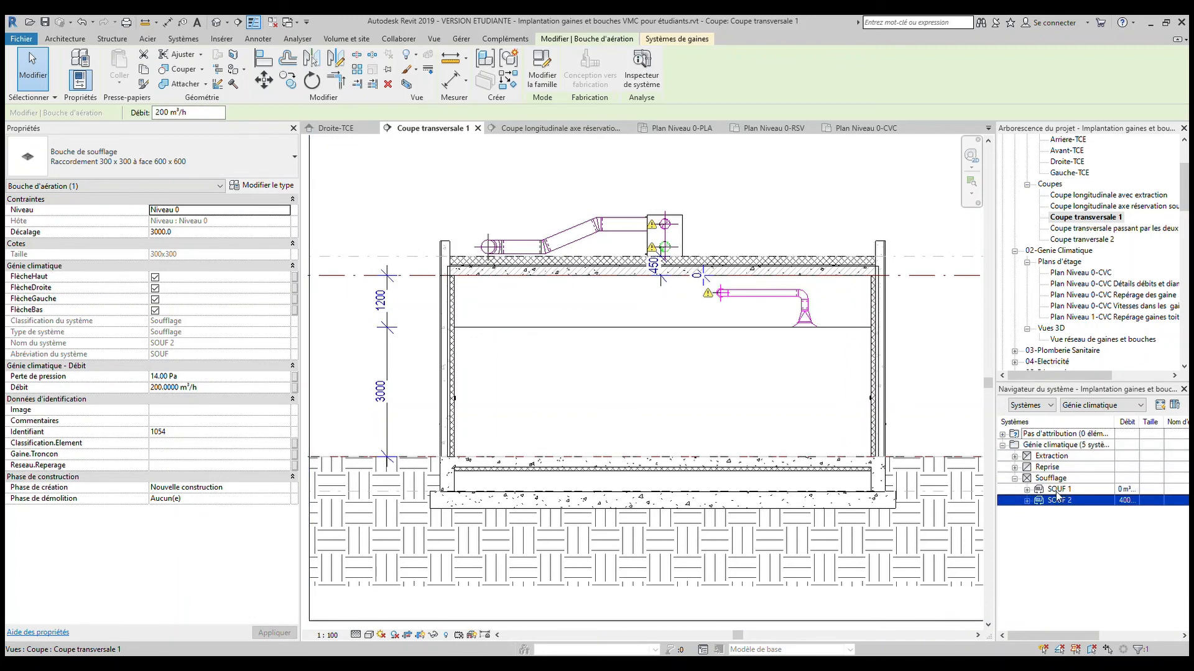